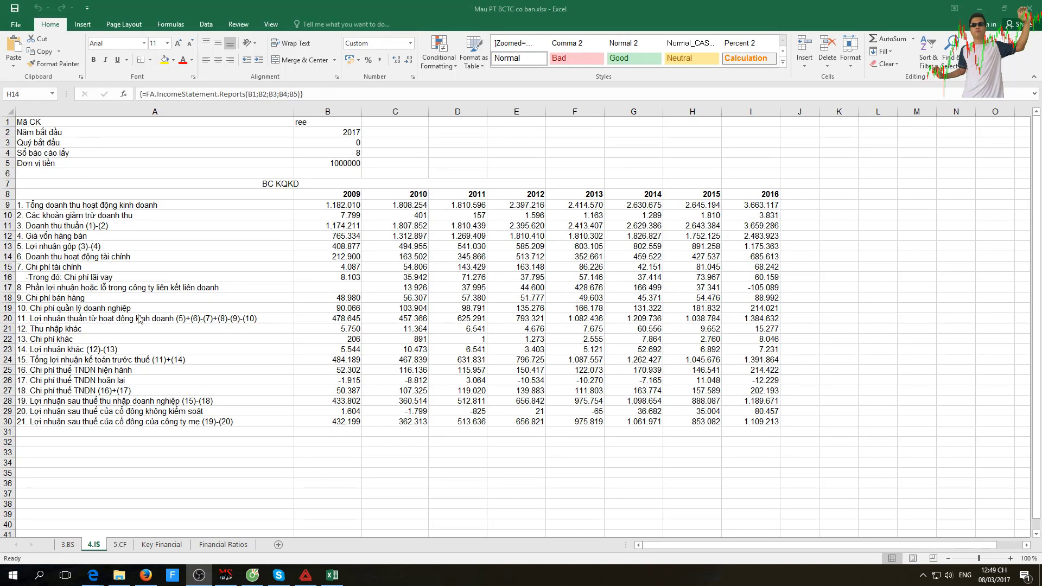
- Review the balance sheet on the 3.BS sheet up to its first rows, and view the cash flow statement on 5.CF
left_click(76, 550)
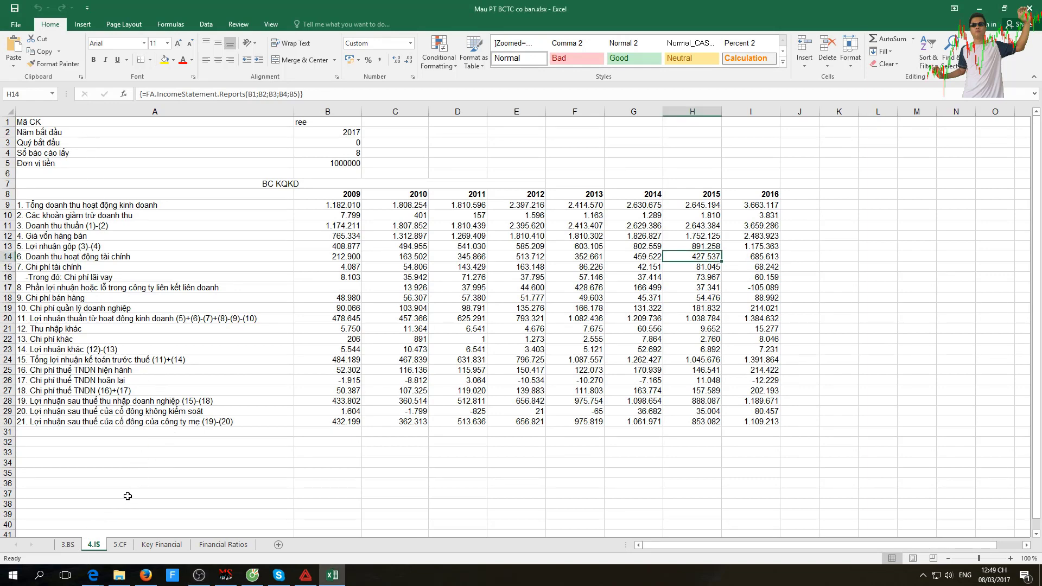
left_click(76, 550)
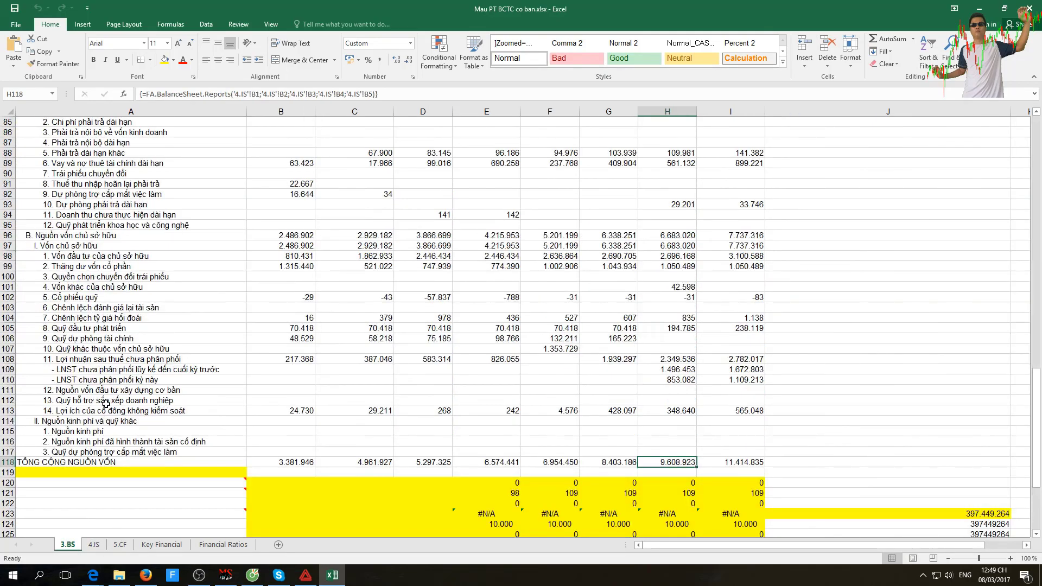
scroll(109, 403, "up", 18)
scroll(108, 402, "up", 10)
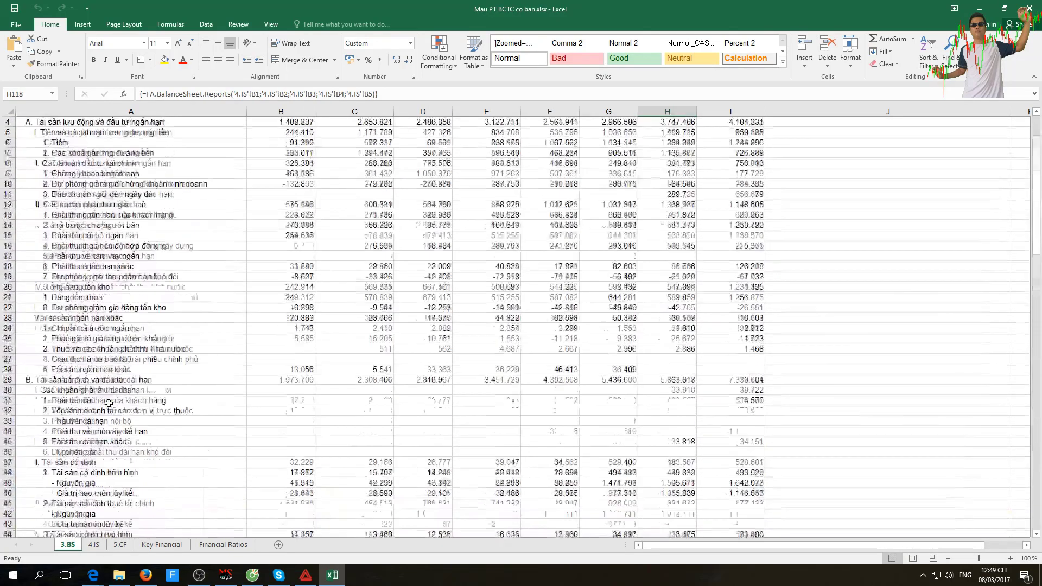
left_click(120, 545)
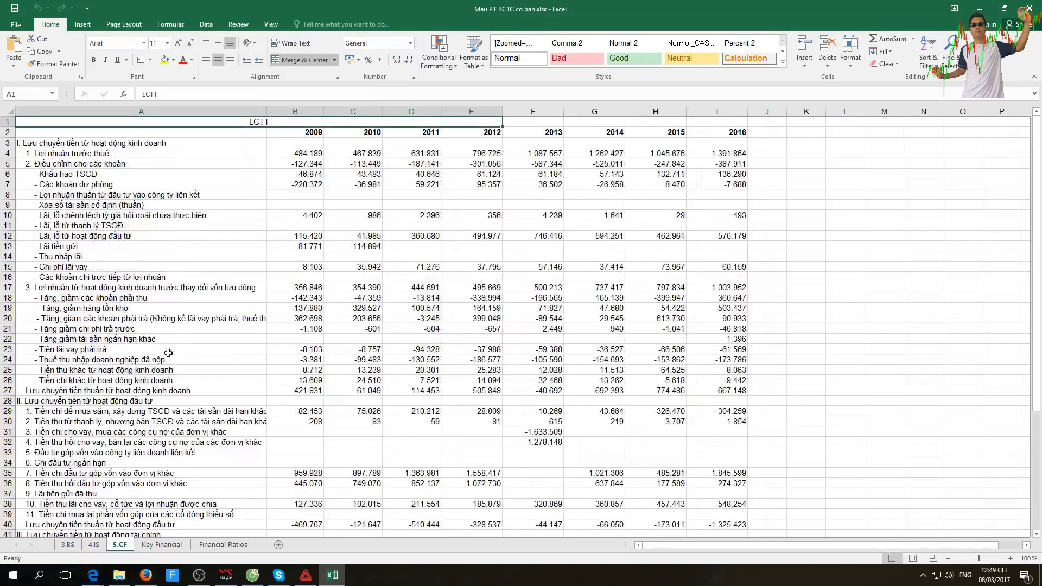
- On the Key Financial sheet, examine Sale Growth, Operating Profit and Profit Growth in columns G to I of the Profitability & Performance section
left_click(224, 546)
left_click(162, 545)
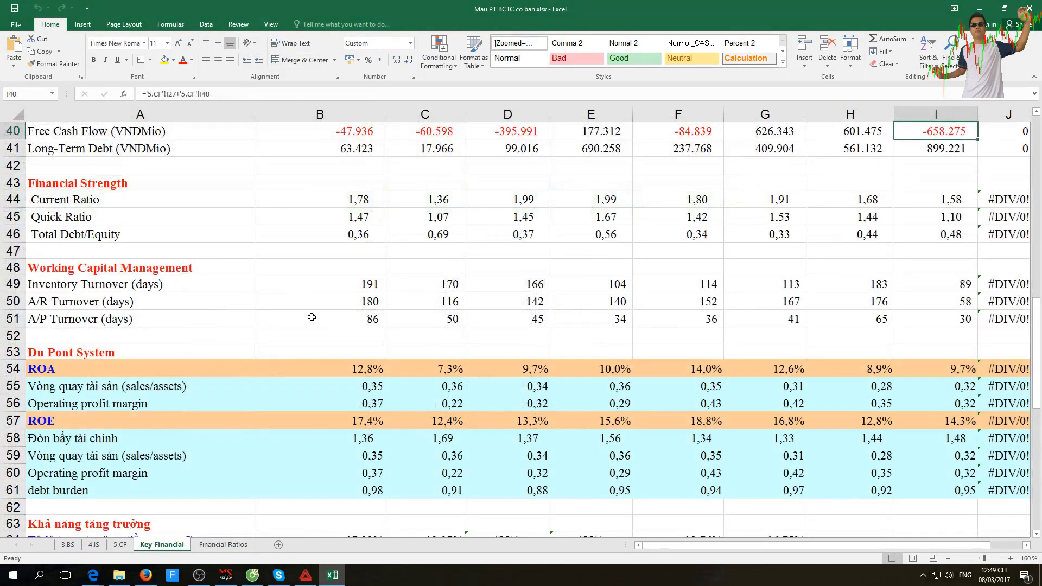
scroll(311, 317, "up", 6)
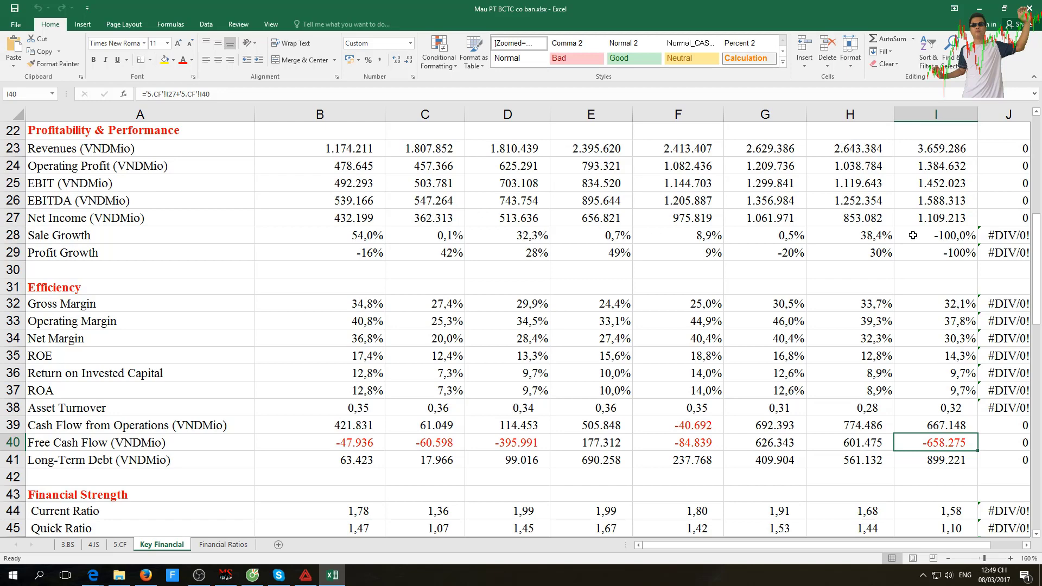
left_click(874, 240)
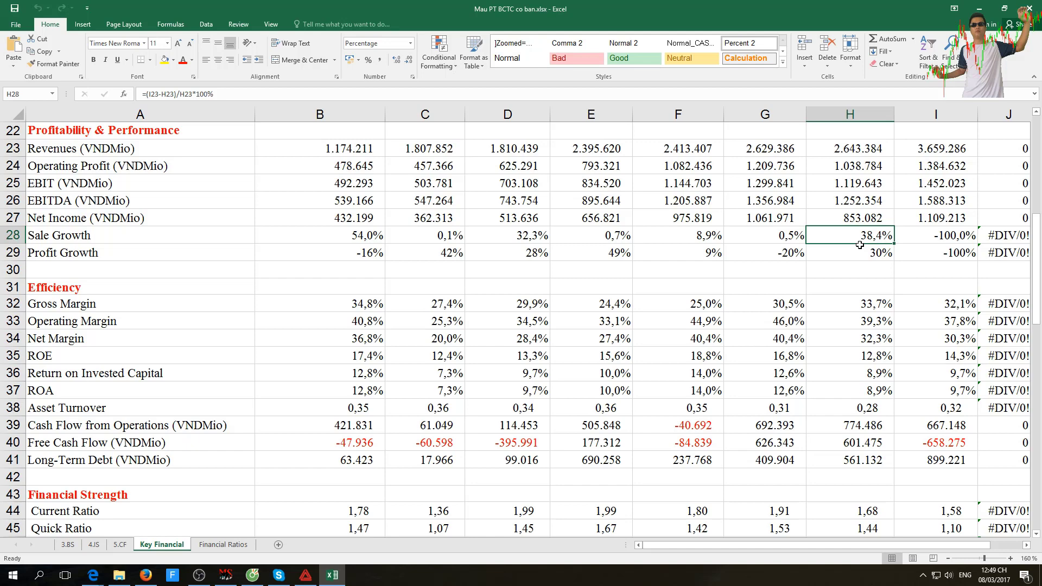
left_click(778, 237)
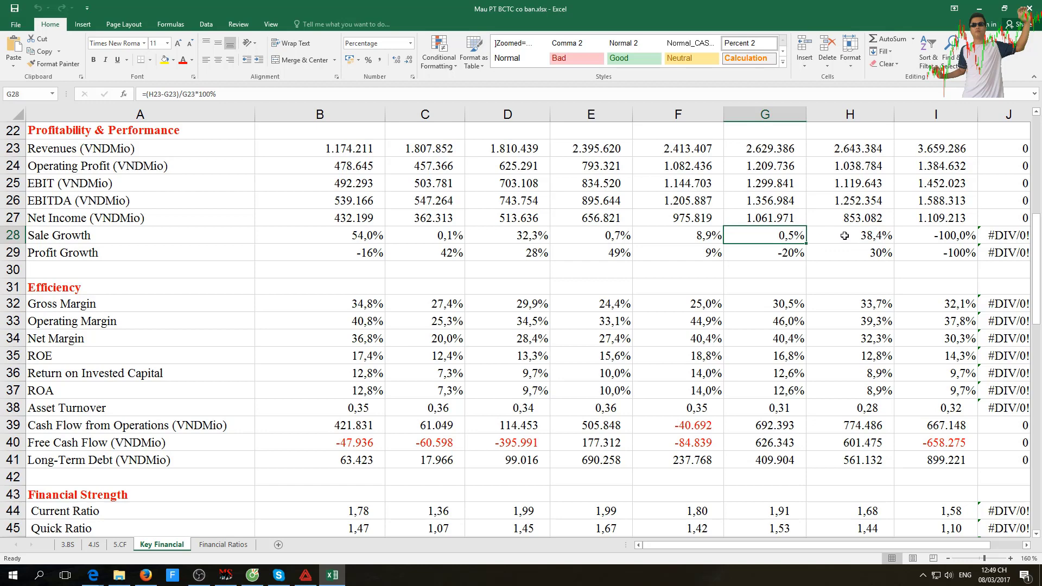
left_click(846, 168)
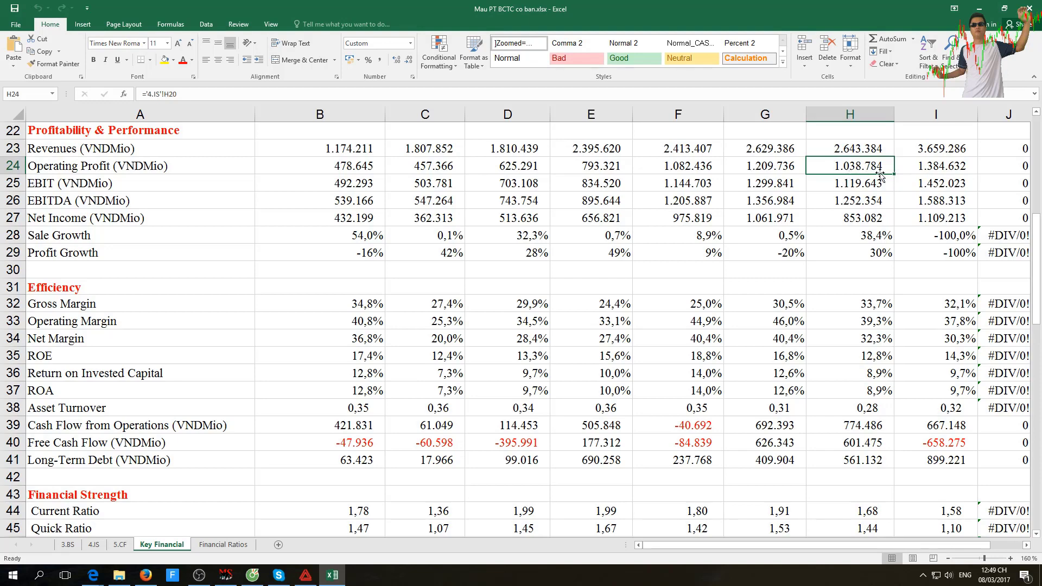
left_click(936, 168)
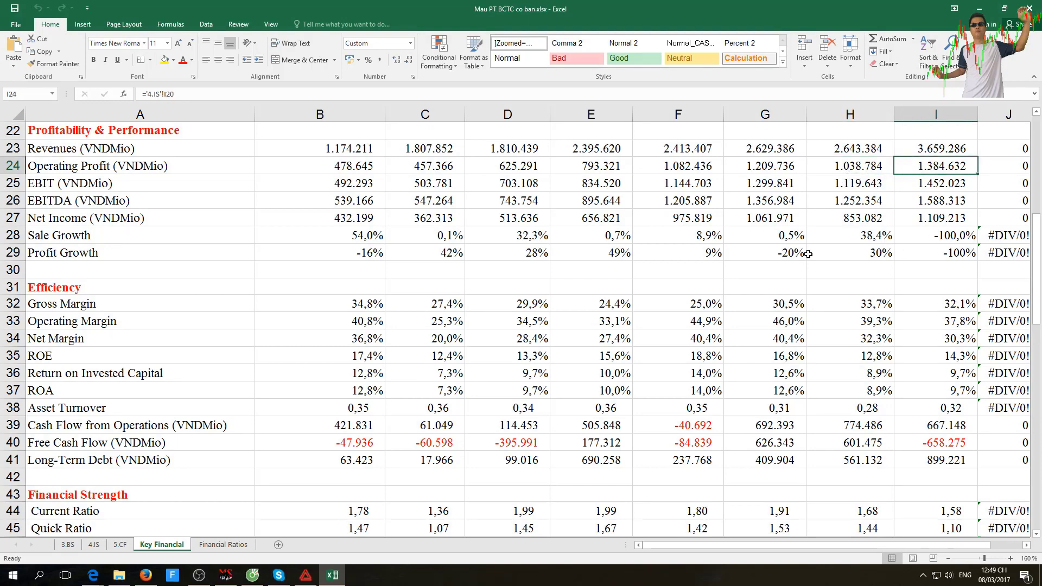
left_click(866, 254)
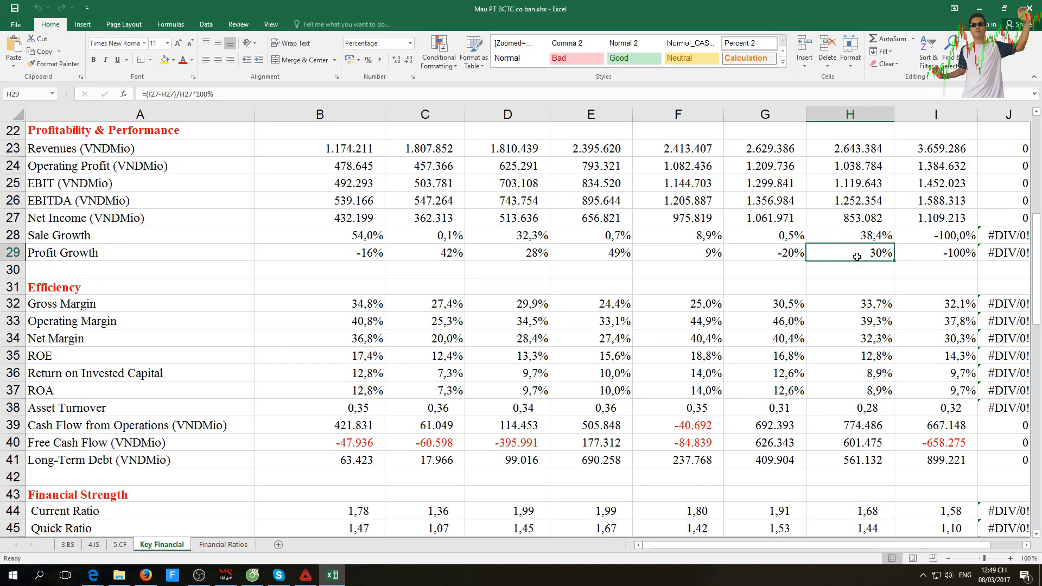
left_click(856, 235)
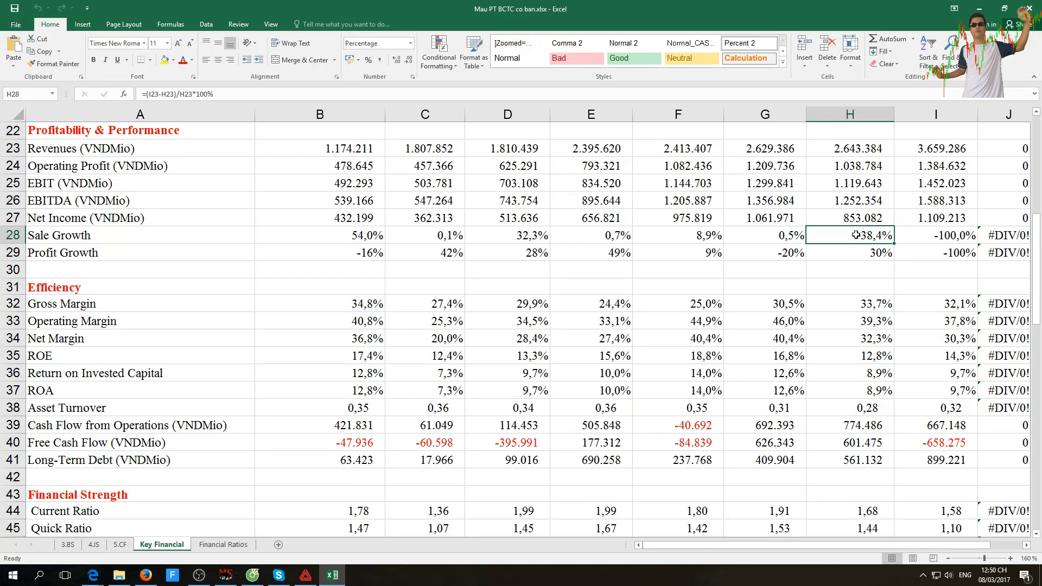
- Compare A/R Turnover and A/P Turnover days in columns H and I of the Working Capital Management section
scroll(768, 372, "down", 2)
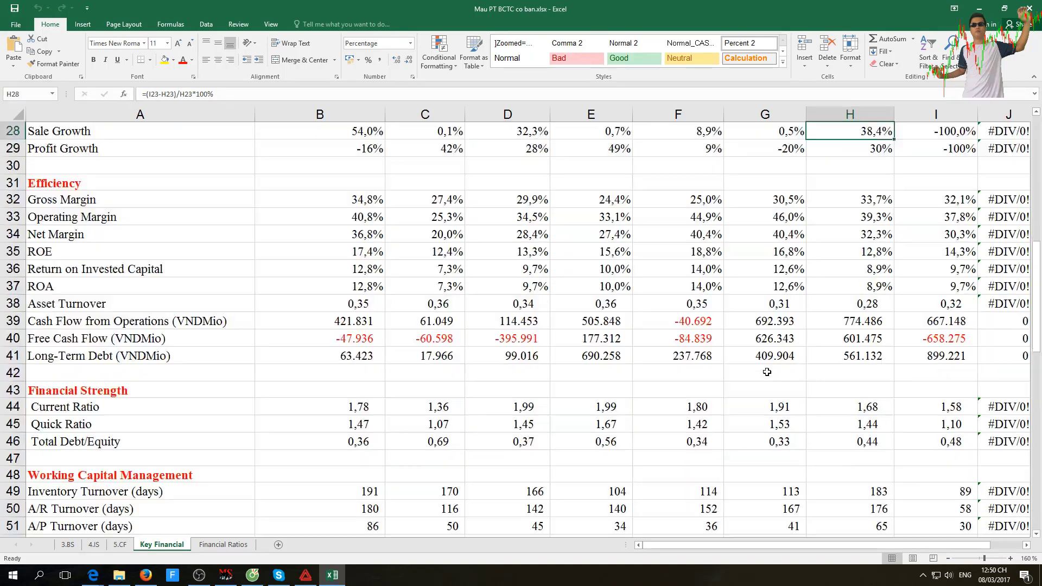
scroll(767, 372, "down", 3)
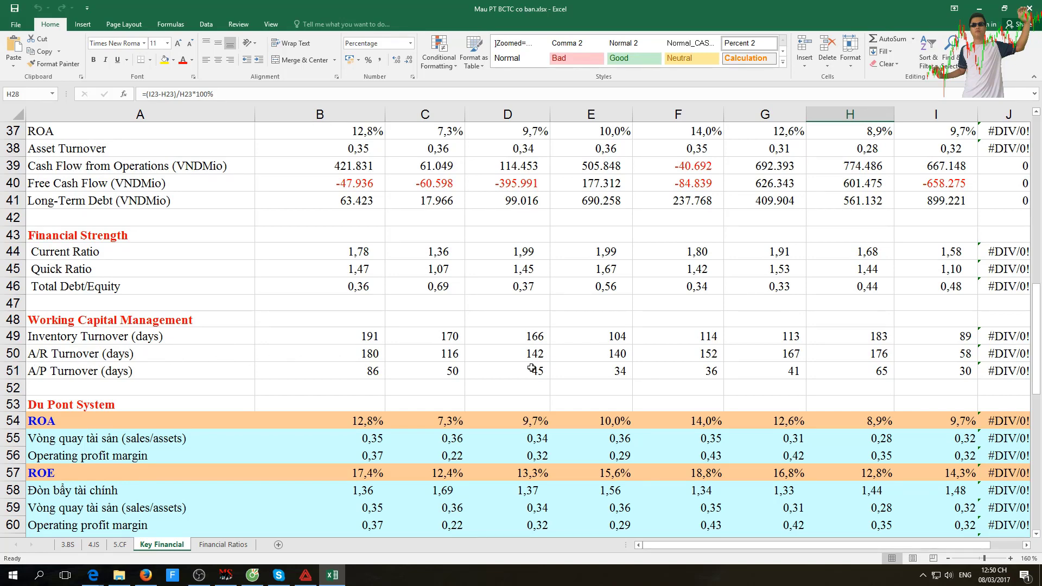
left_click(952, 352)
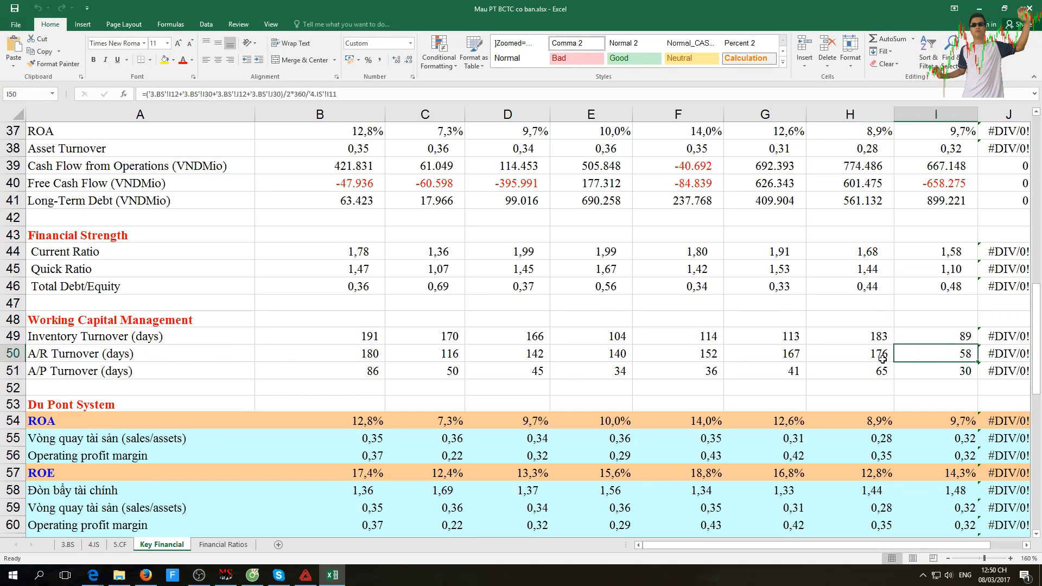
left_click(863, 360)
left_click(917, 359)
left_click(879, 361)
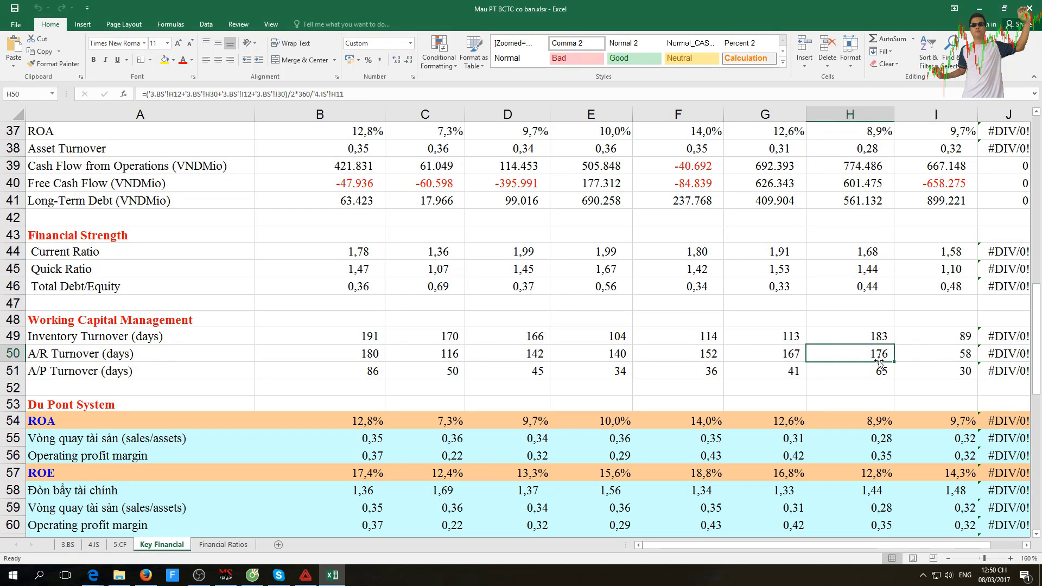
left_click(939, 360)
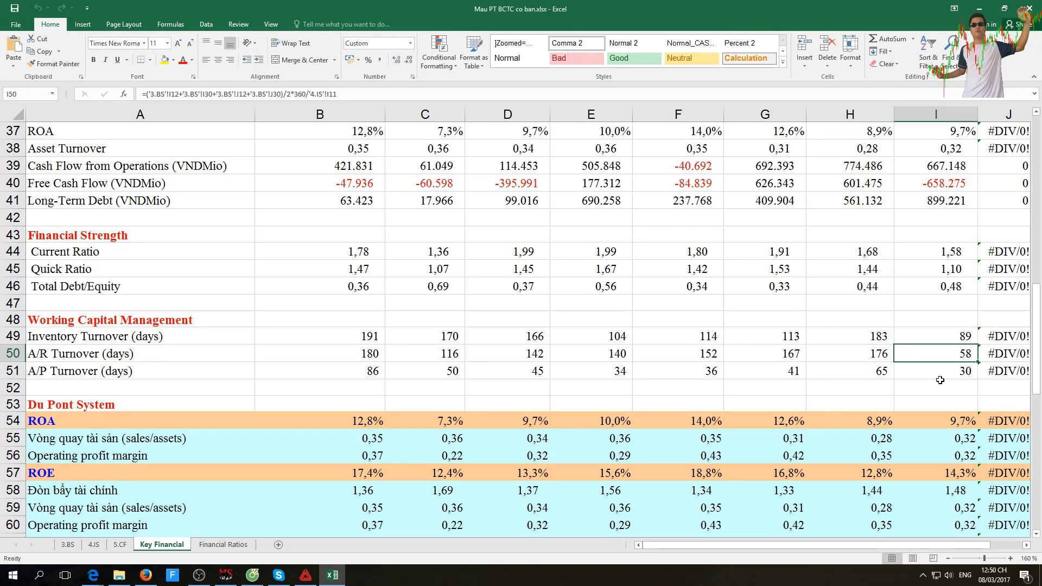
left_click(940, 375)
left_click(882, 376)
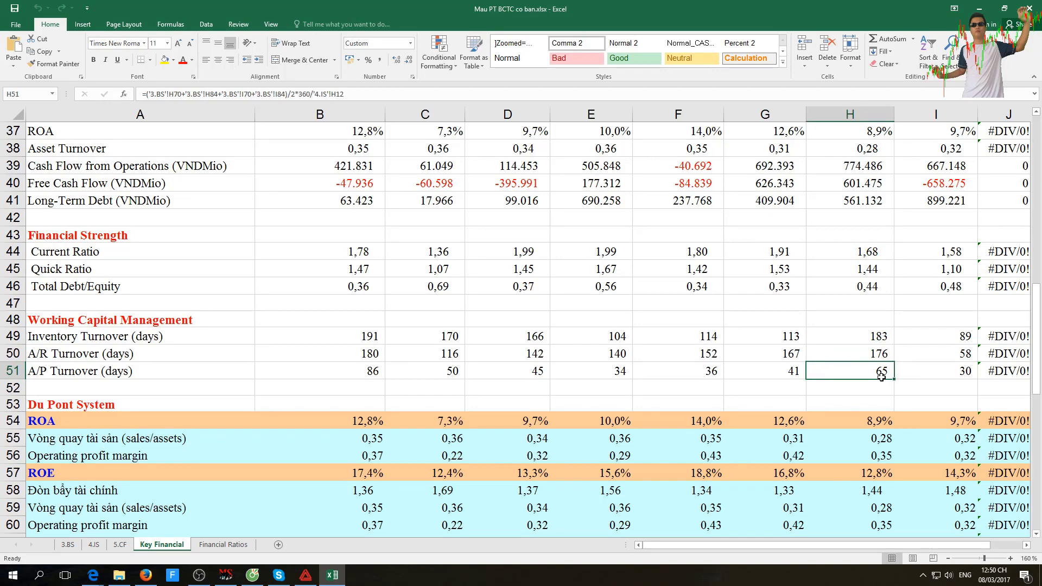
left_click(919, 370)
left_click(919, 360)
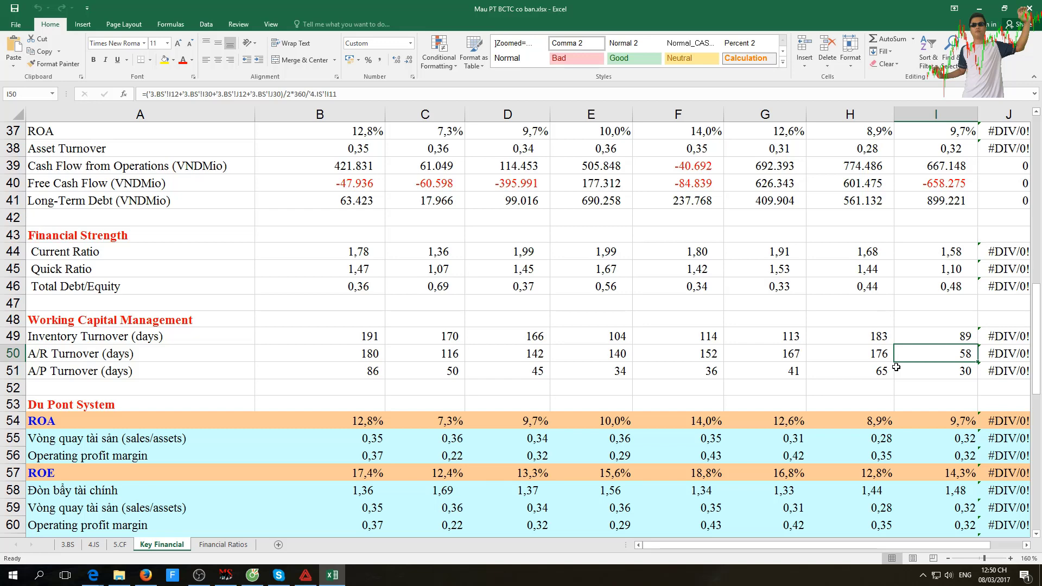
- Check A/R Turnover in columns B and H, and compare it with A/P Turnover in column I
left_click(429, 354)
left_click(377, 354)
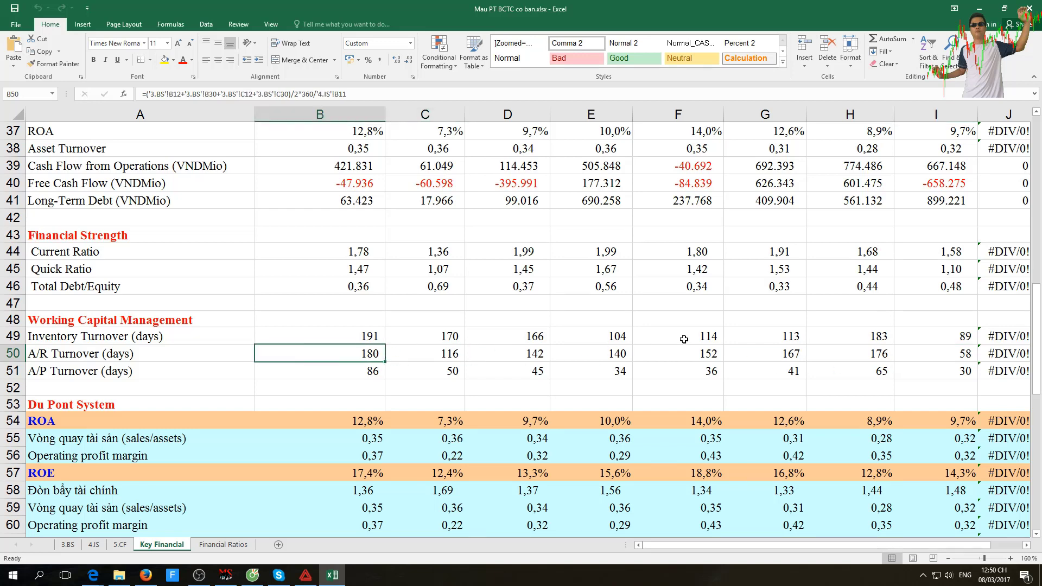
left_click(865, 359)
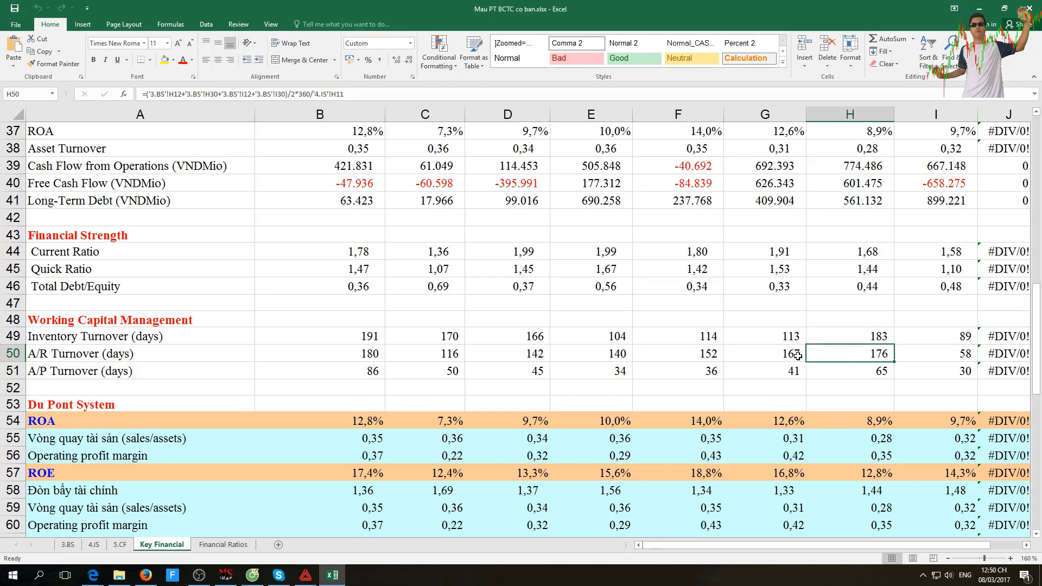
left_click(916, 369)
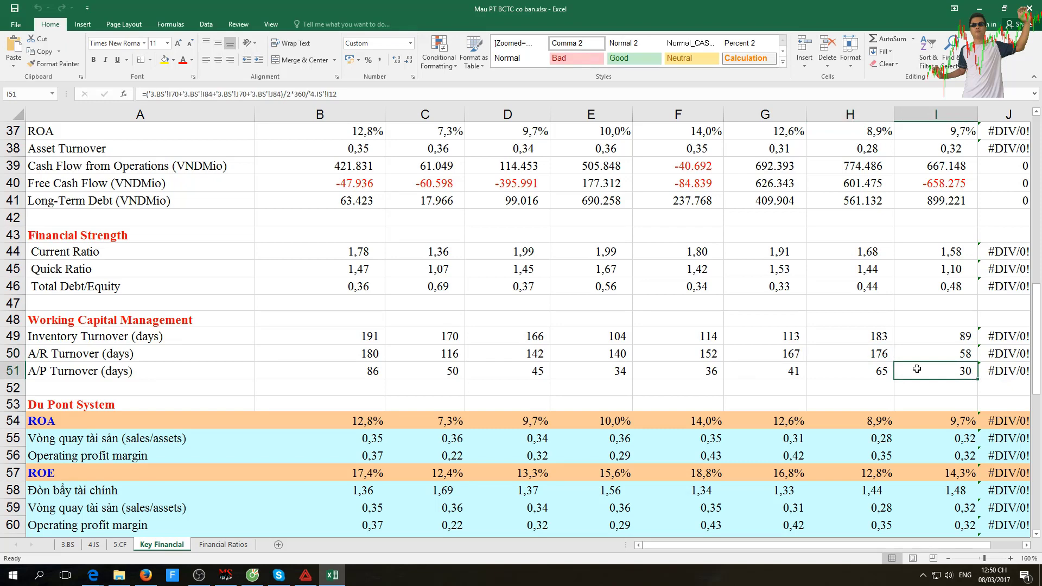
left_click(927, 352)
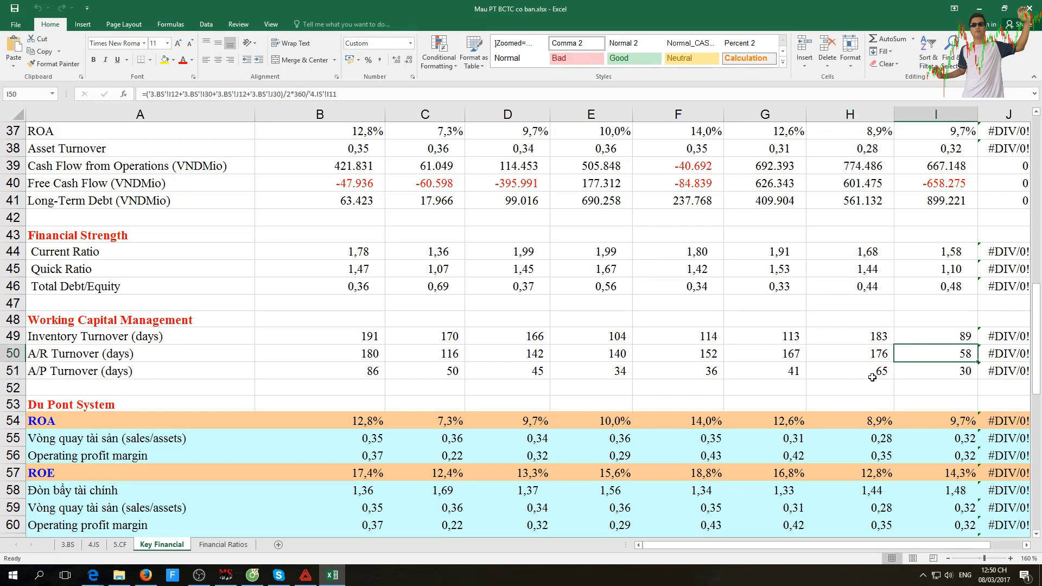
left_click(919, 372)
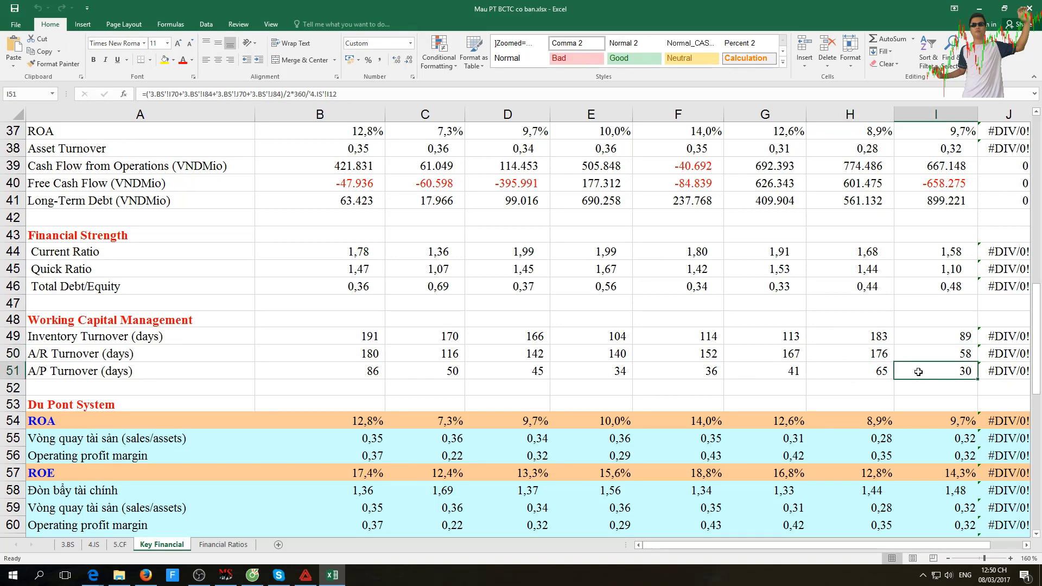
left_click(922, 359)
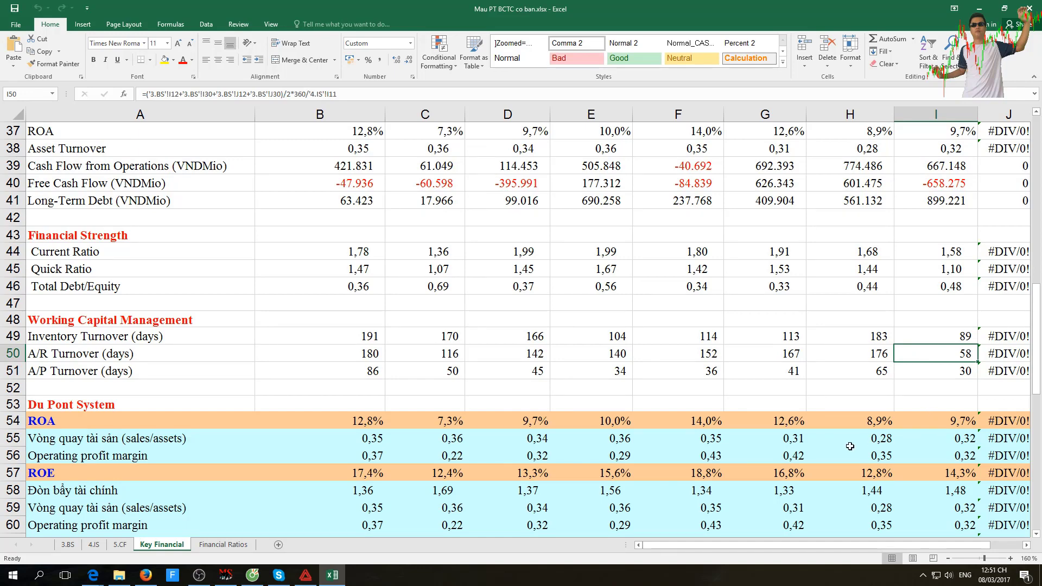
- Examine the asset turnover row (Vòng quay tài sản) under ROA in the Du Pont System across columns B to I
left_click(915, 439)
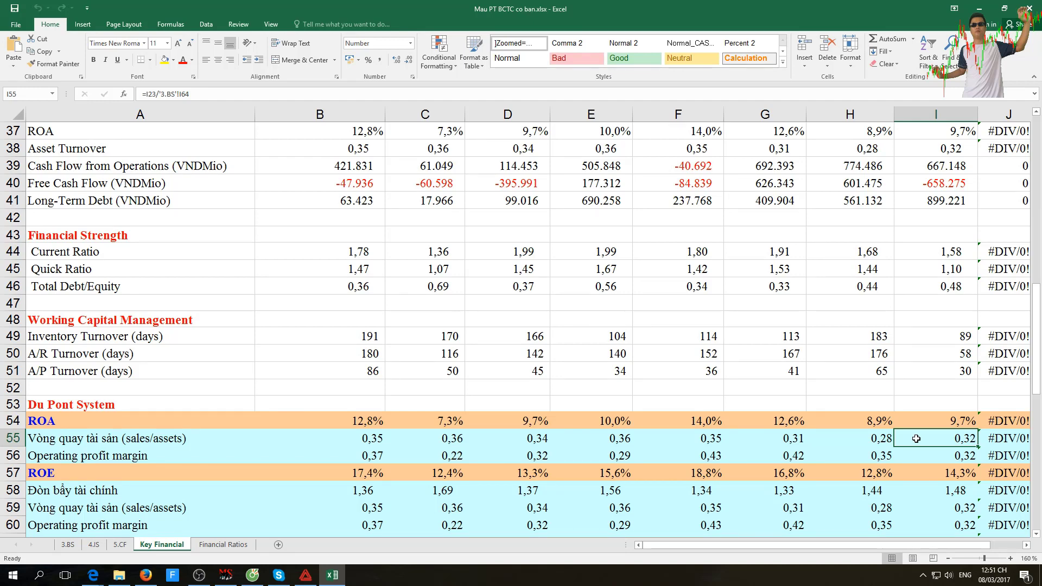
left_click(368, 437)
left_click(430, 438)
left_click(510, 436)
left_click(597, 438)
left_click(681, 437)
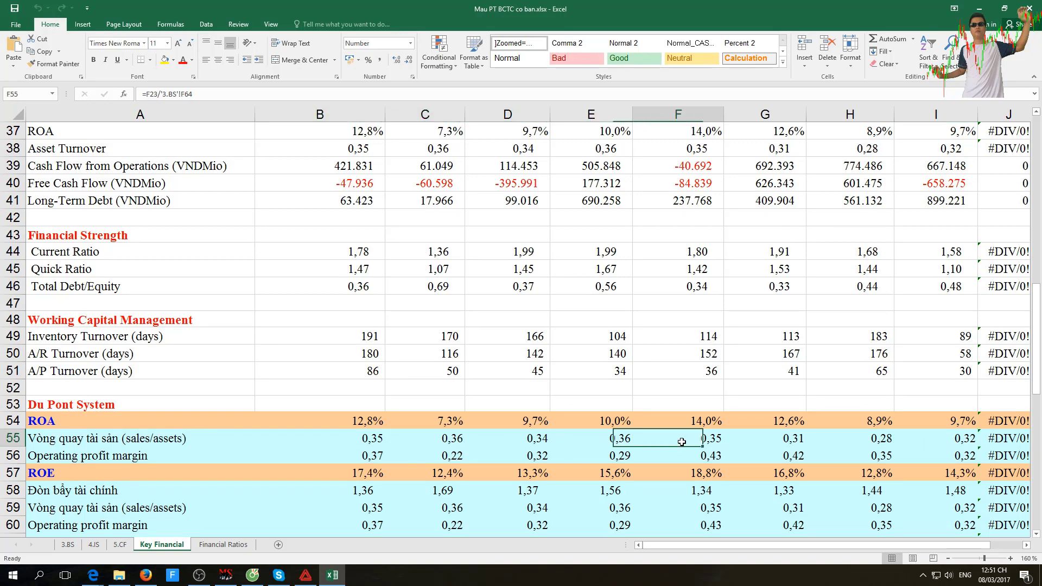
left_click(757, 439)
left_click(838, 438)
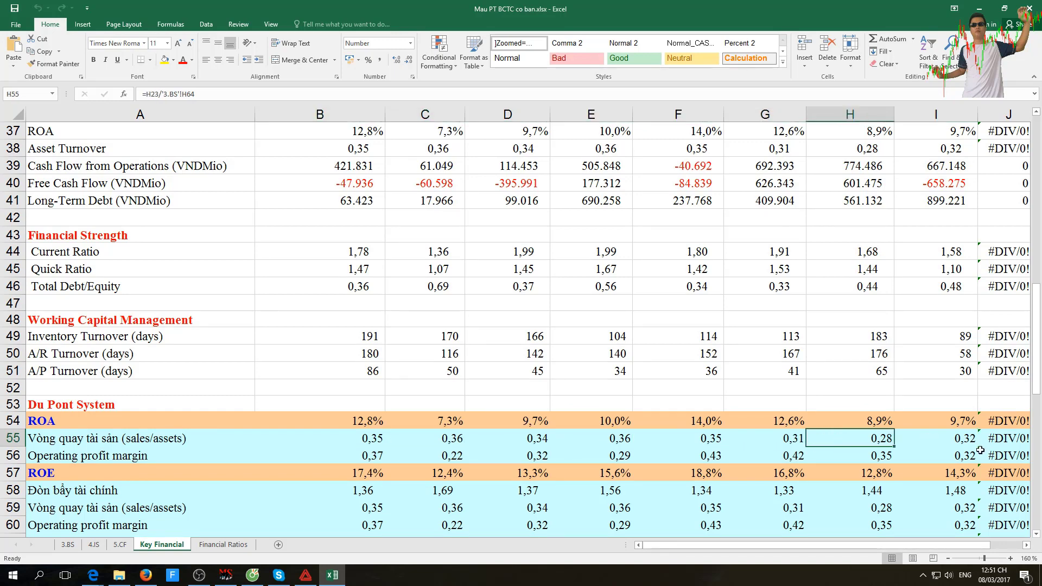
left_click(960, 444)
left_click(877, 439)
left_click(803, 439)
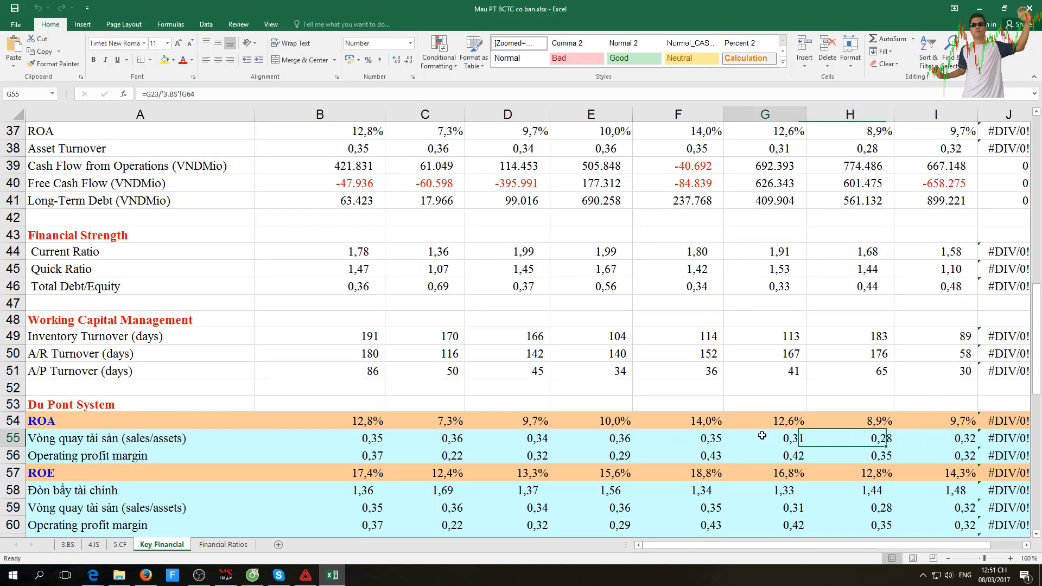
left_click(718, 439)
left_click(574, 439)
left_click(518, 438)
left_click(401, 439)
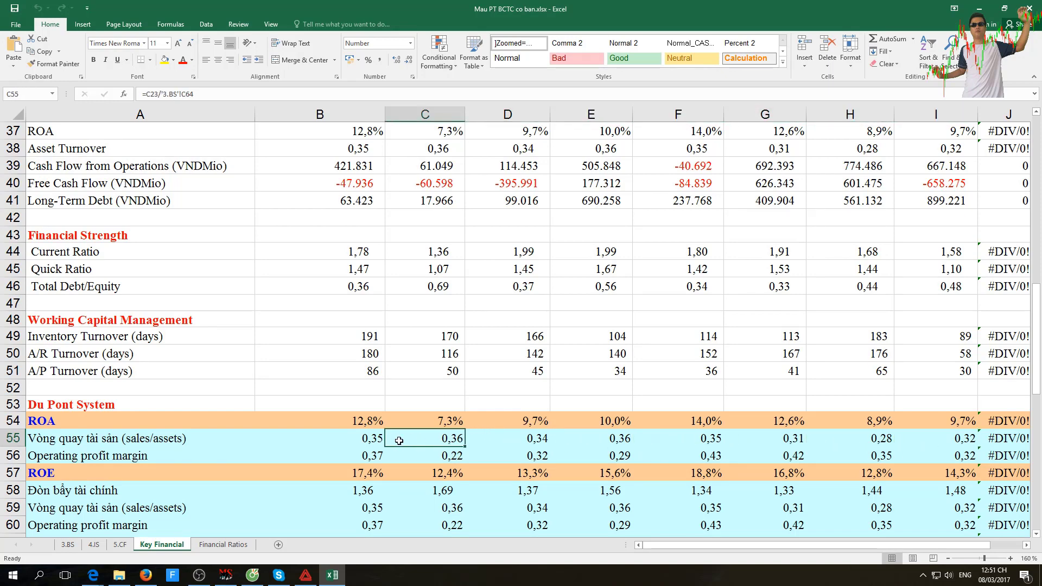
left_click(371, 440)
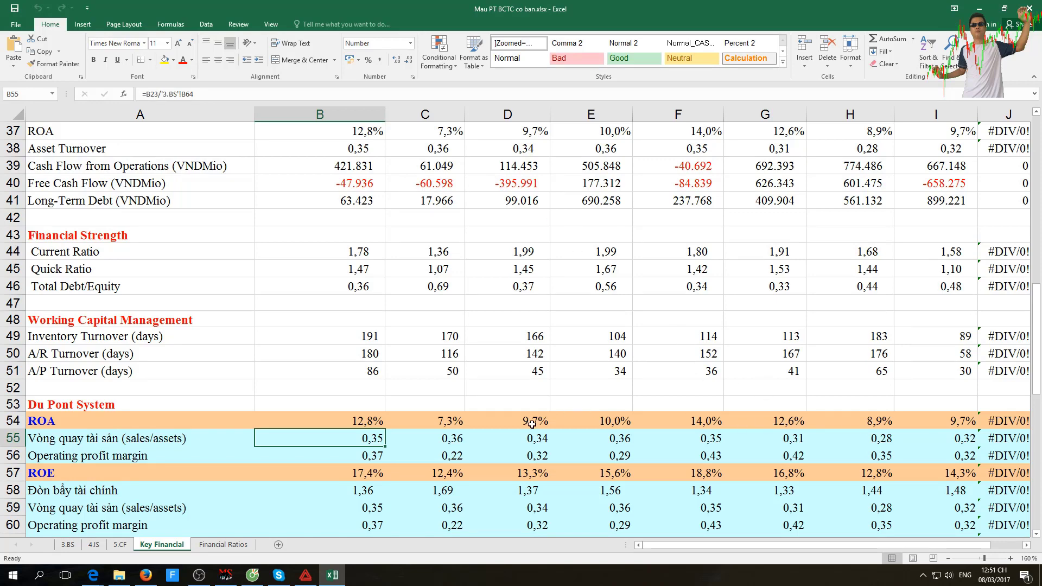
- Examine the Operating profit margin row under ROA in the Du Pont System, from column I back to column D
left_click(109, 461)
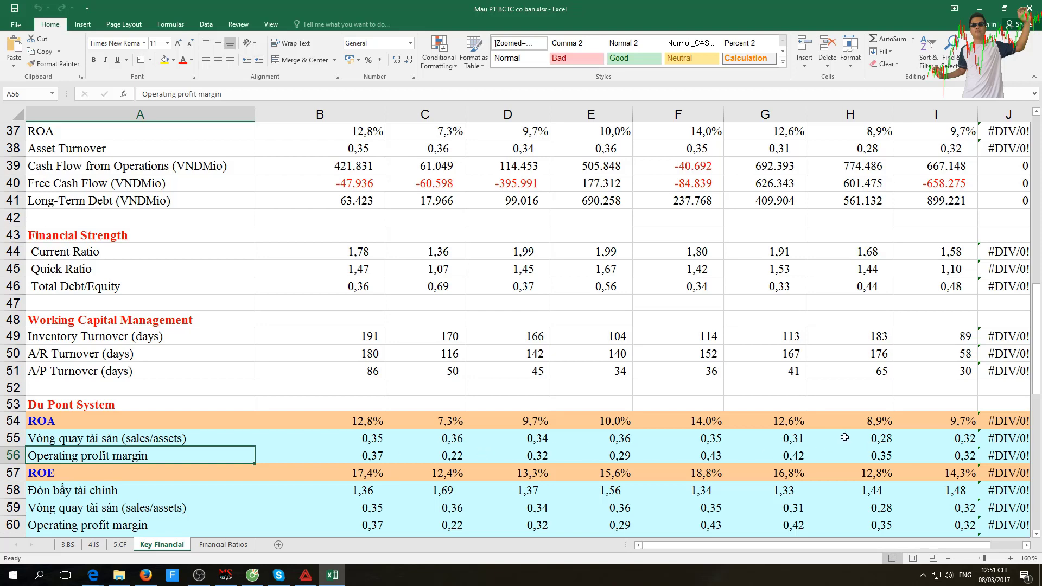
left_click(951, 457)
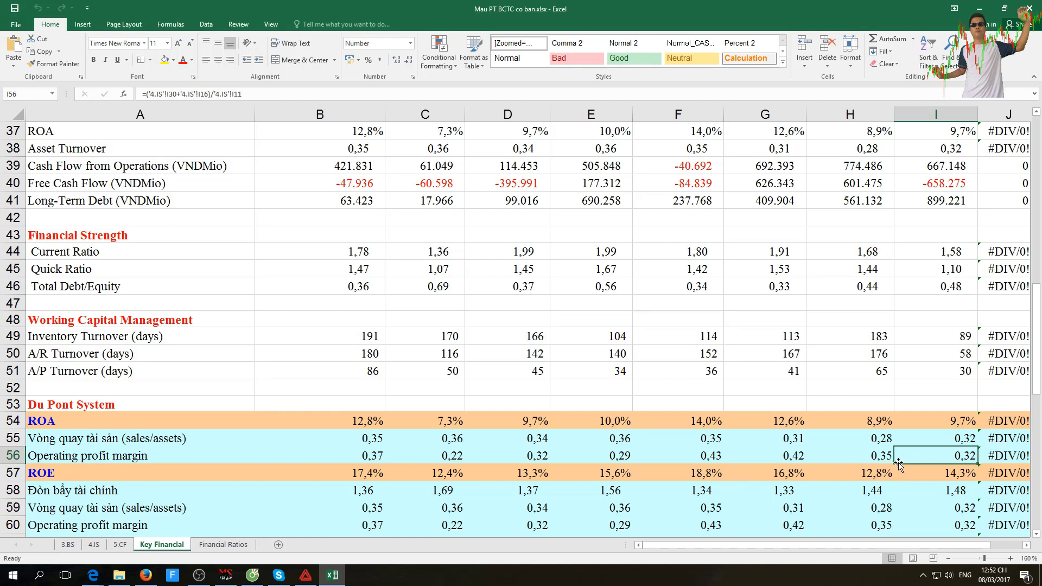
left_click(866, 456)
left_click(924, 460)
left_click(798, 459)
left_click(755, 459)
left_click(678, 460)
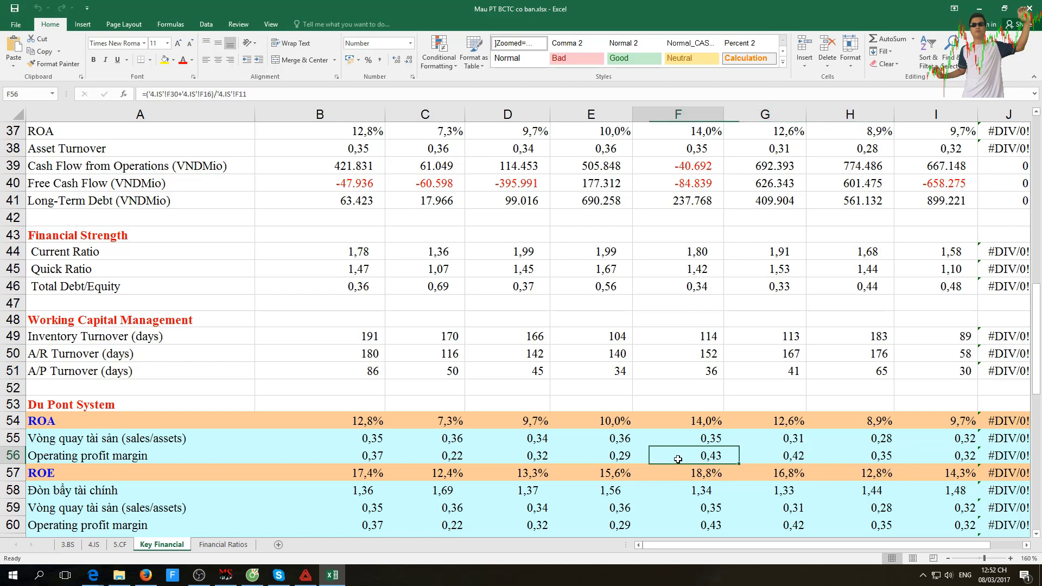
left_click(555, 458)
left_click(511, 459)
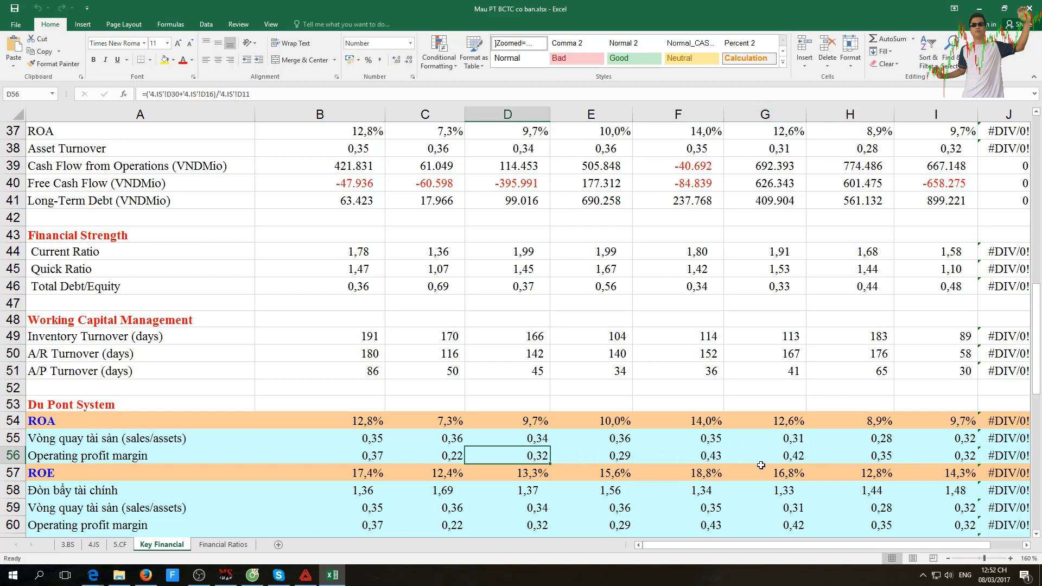
- Examine the financial leverage row (Đòn bẩy tài chính) under ROE in the Du Pont System across columns B to I
scroll(766, 466, "down", 3)
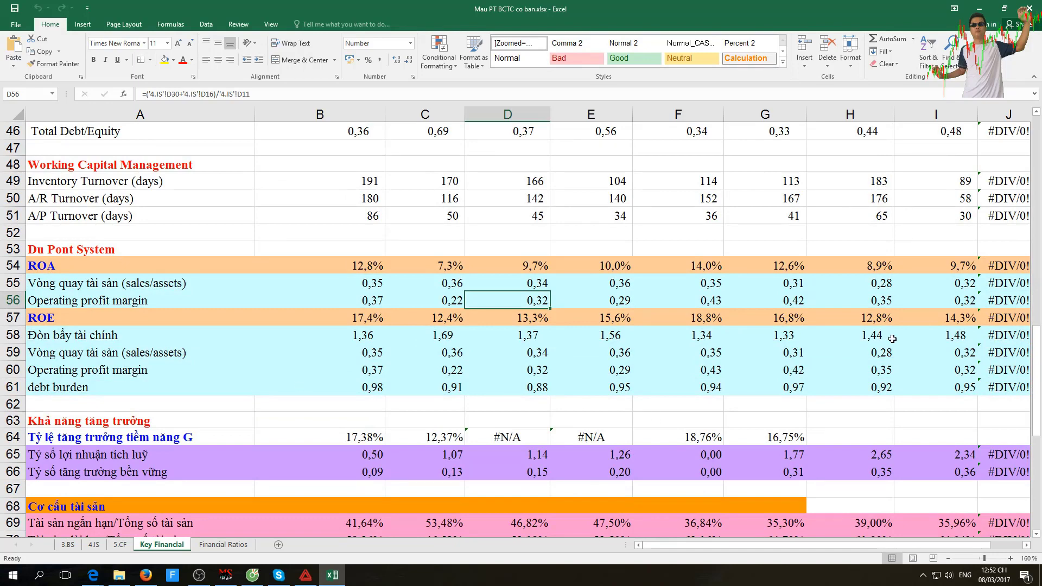
left_click(912, 338)
left_click(833, 347)
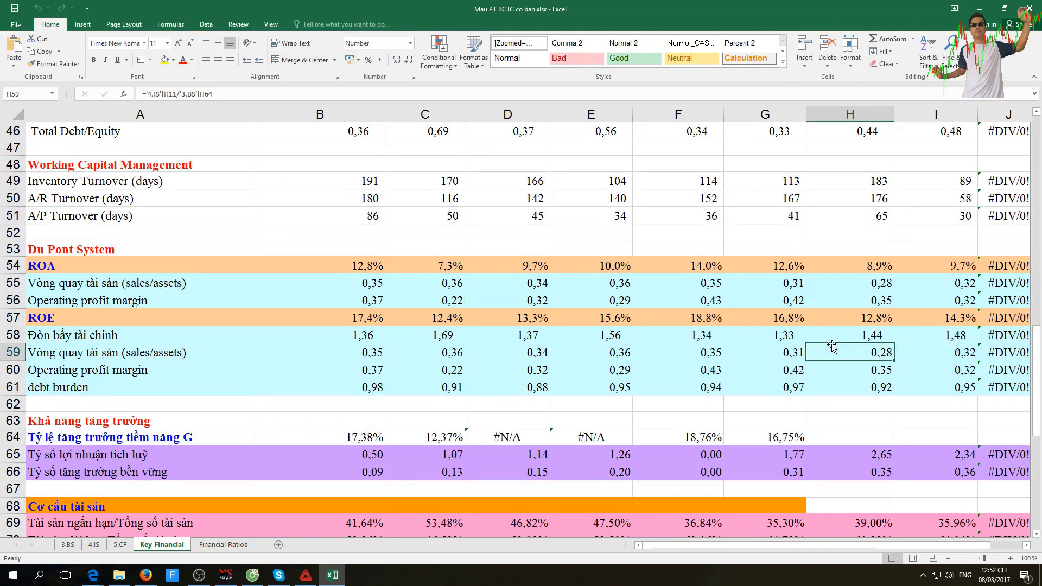
left_click(739, 333)
left_click(831, 333)
left_click(920, 334)
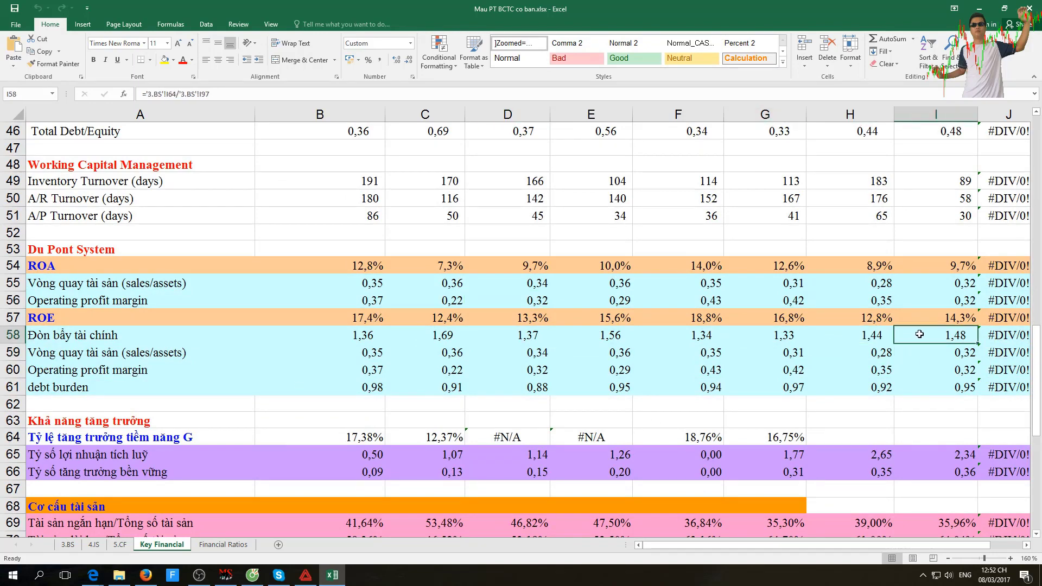
left_click(767, 340)
left_click(684, 341)
left_click(564, 336)
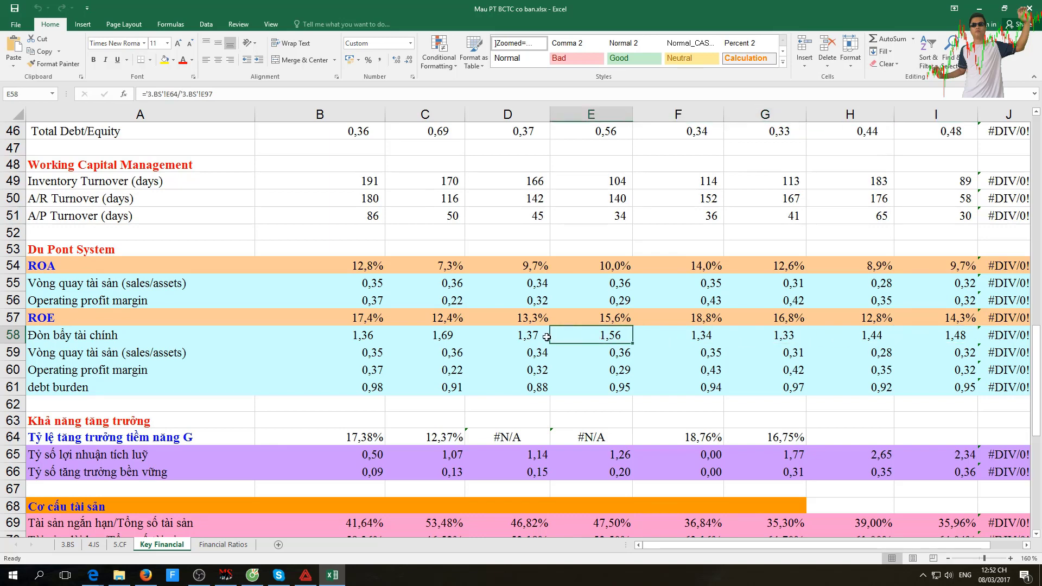
left_click(538, 337)
left_click(461, 335)
left_click(382, 333)
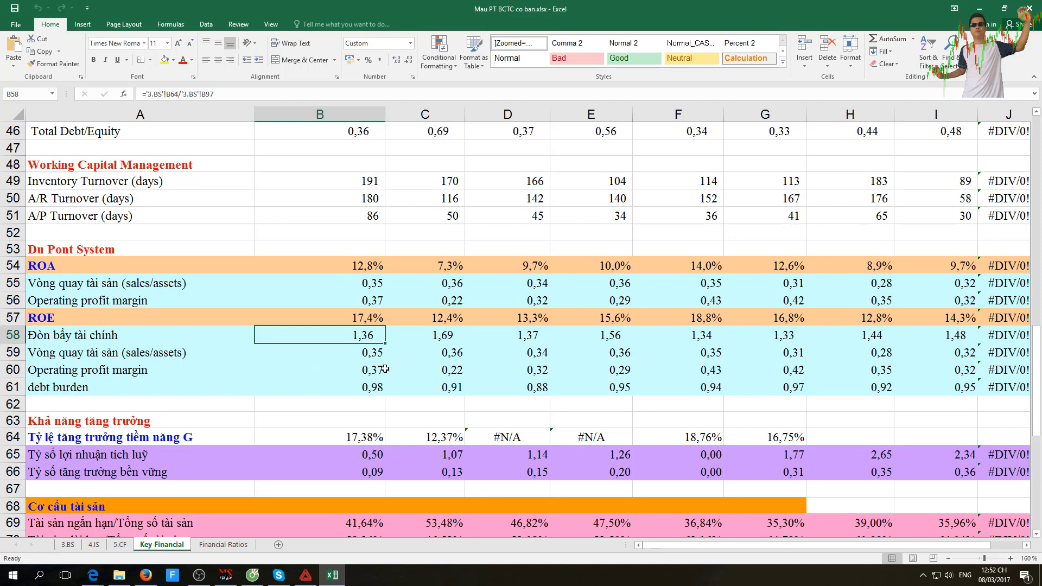
- Check the asset turnover and Operating profit margin under ROE in column I
left_click(961, 359)
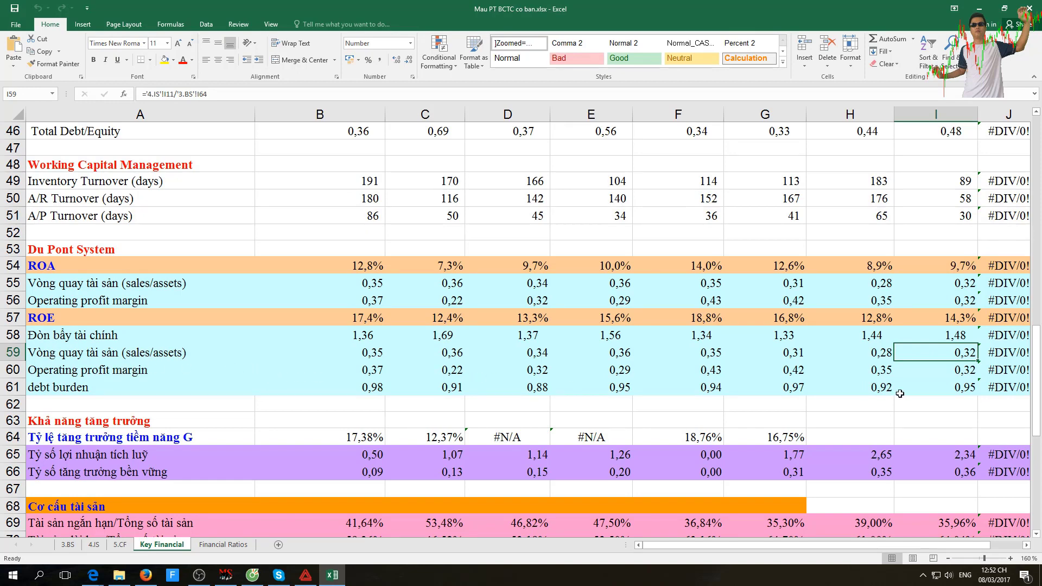
left_click(931, 375)
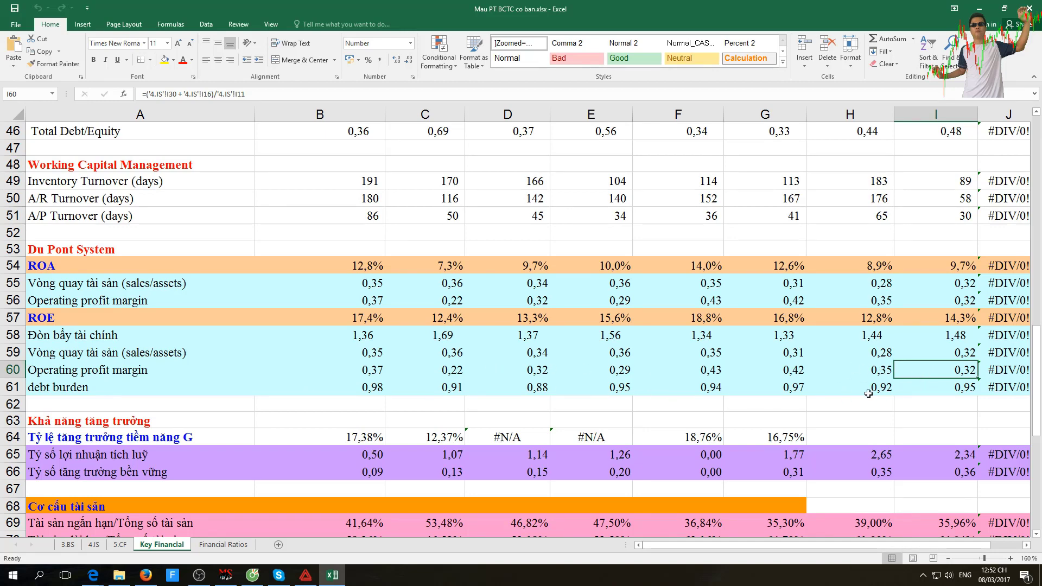
- Examine the retained earnings ratio and sustainable growth ratio in column I of the Khả năng tăng trưởng section
scroll(869, 394, "down", 3)
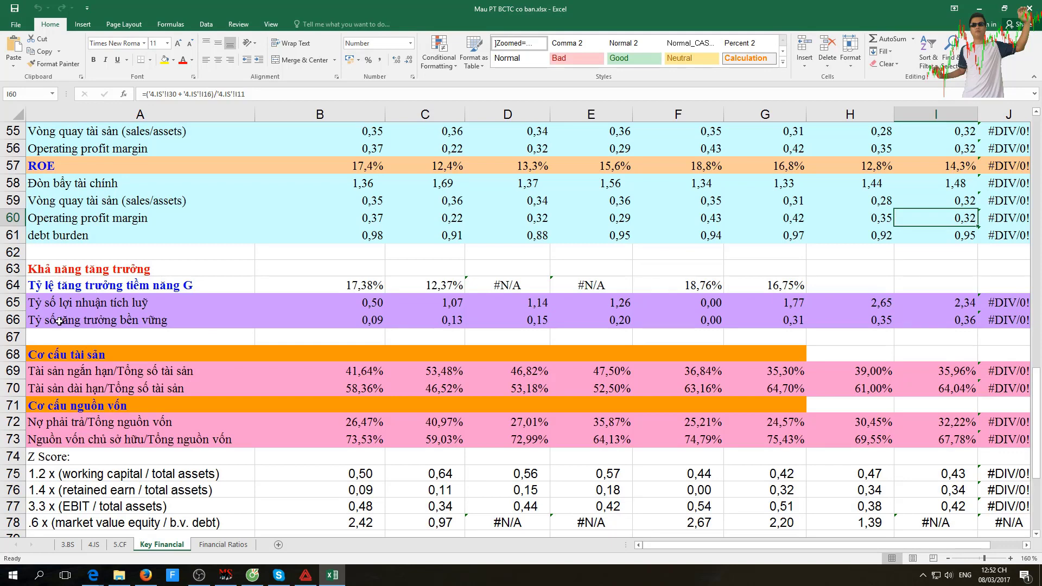
left_click(934, 302)
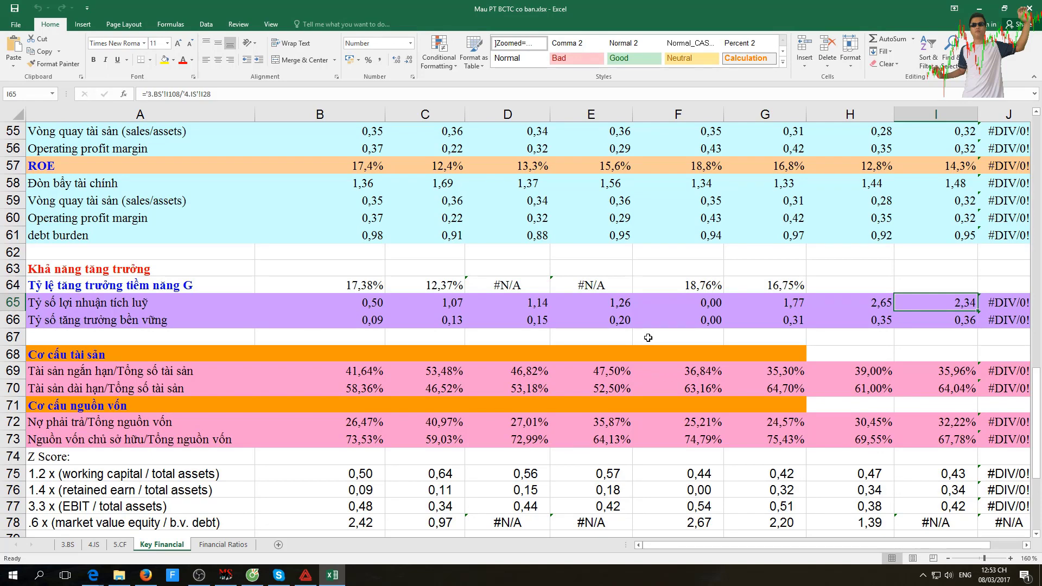
scroll(648, 337, "up", 3)
scroll(648, 338, "down", 2)
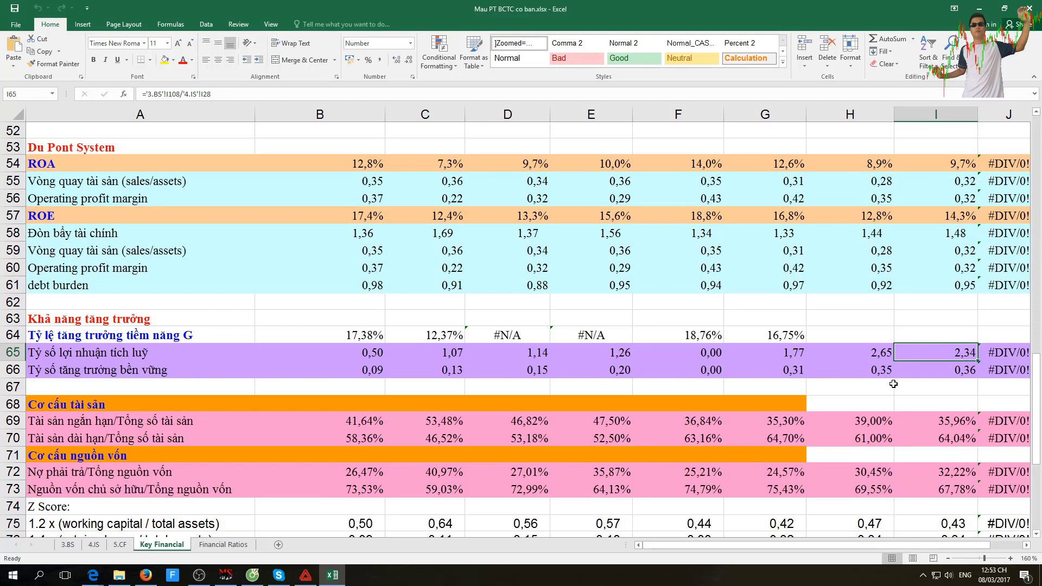
left_click(925, 369)
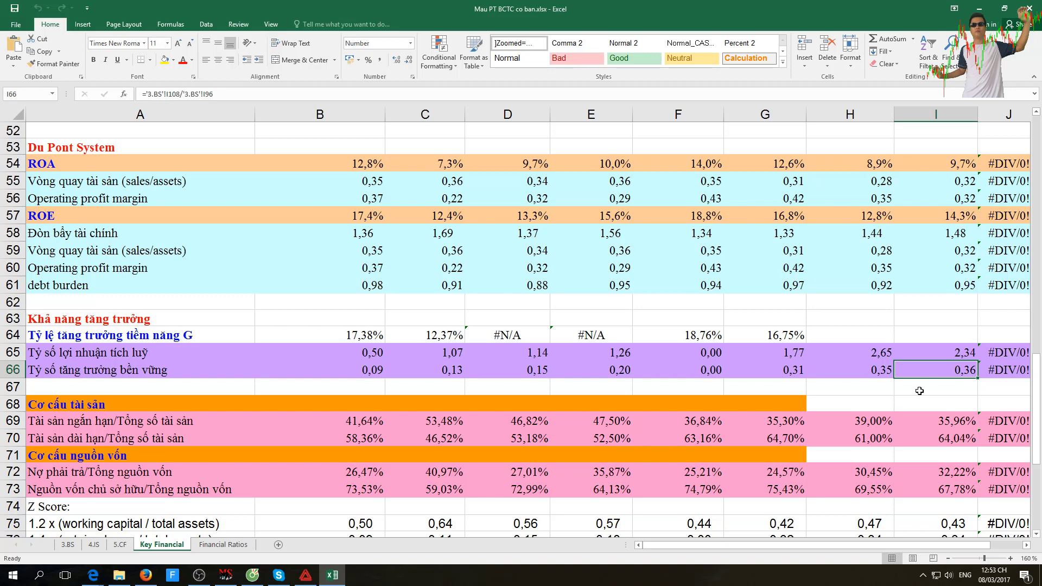
- Examine short-term assets to total assets in columns E to I of Cơ cấu tài sản, and the long-term asset share in column I
scroll(945, 383, "down", 3)
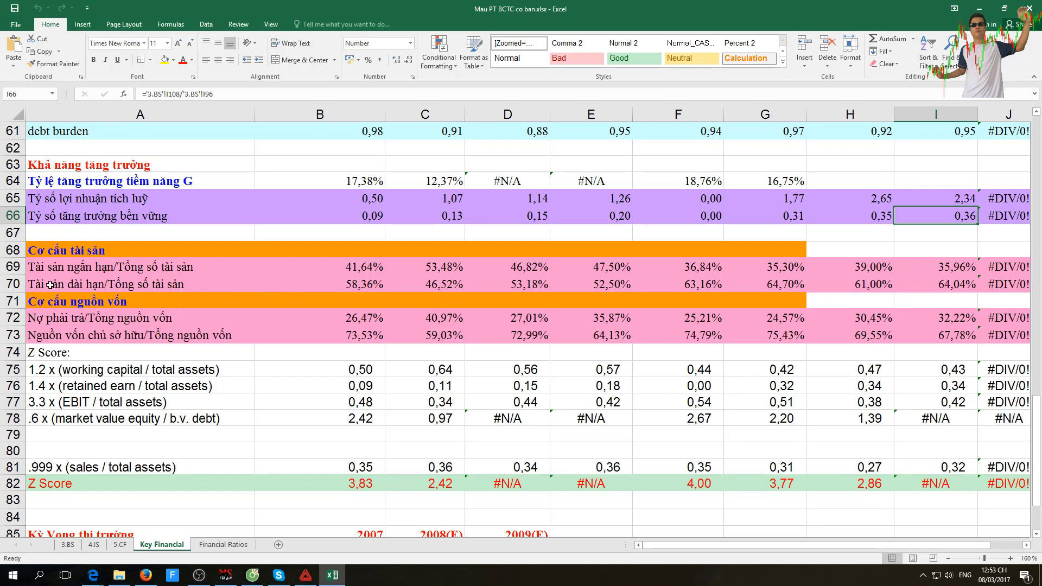
left_click(942, 268)
left_click(853, 273)
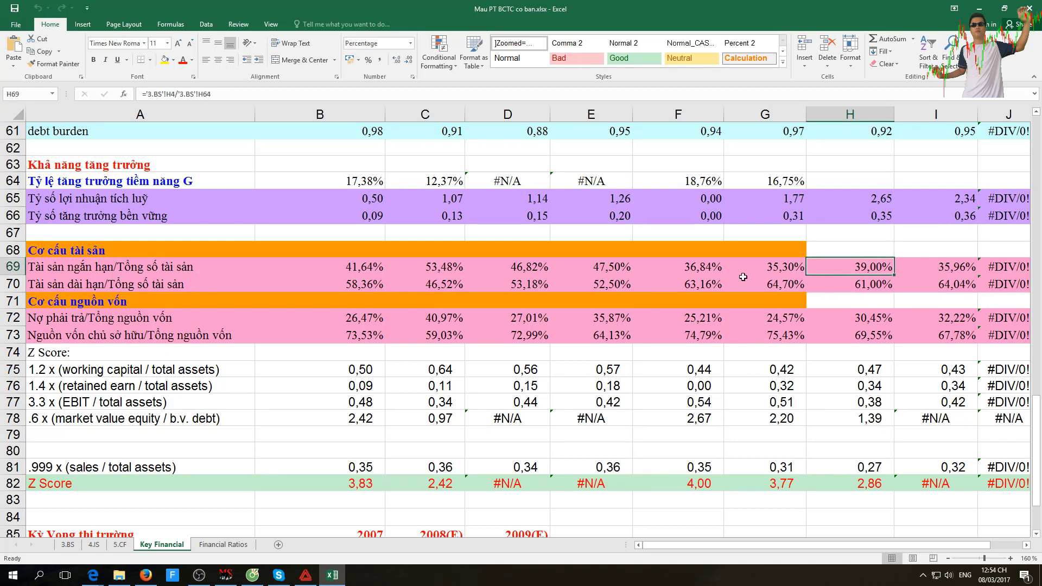
left_click(742, 273)
left_click(684, 264)
left_click(592, 265)
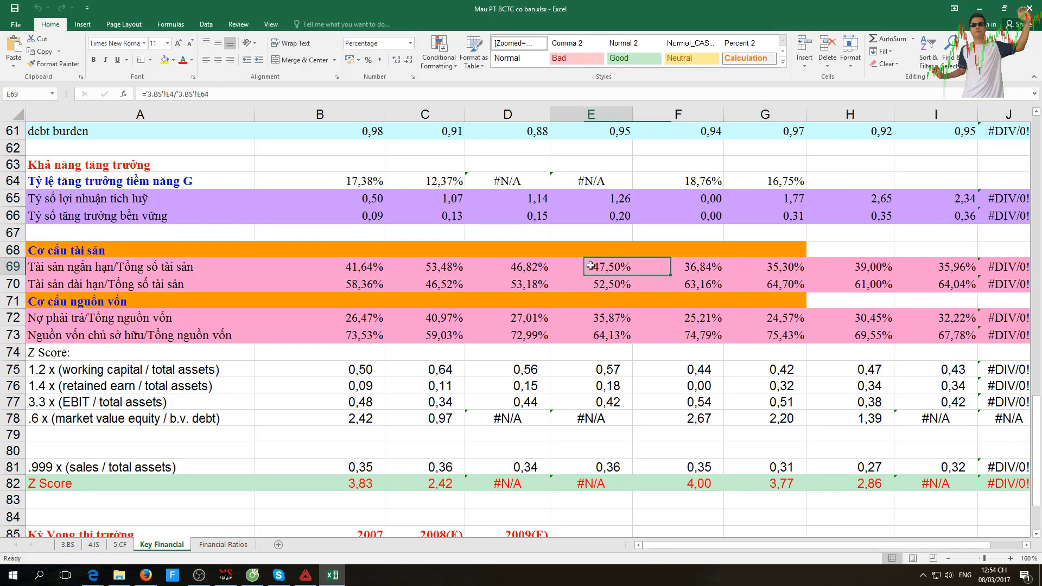
left_click(858, 269)
left_click(937, 269)
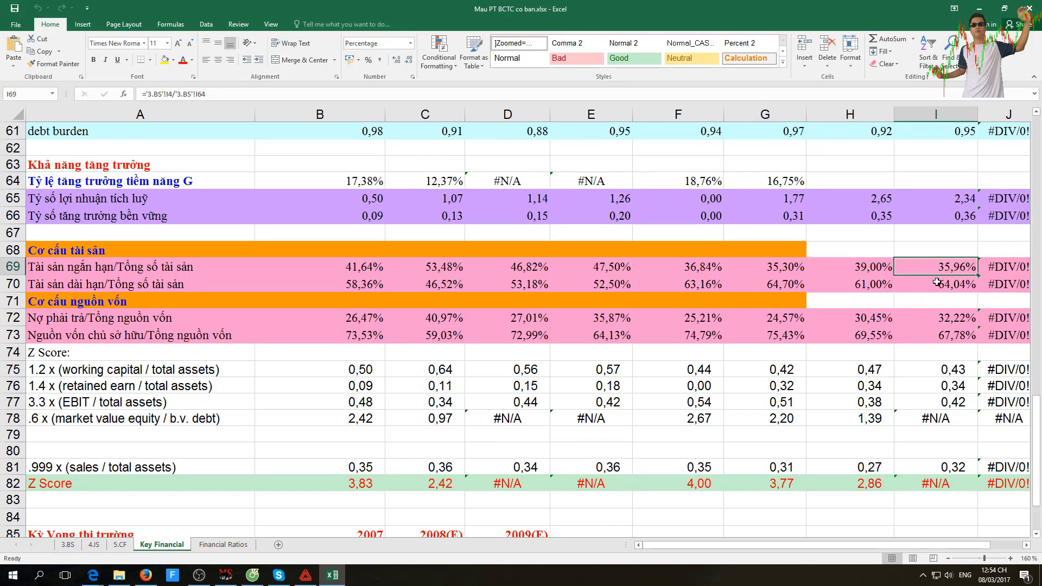
left_click(935, 287)
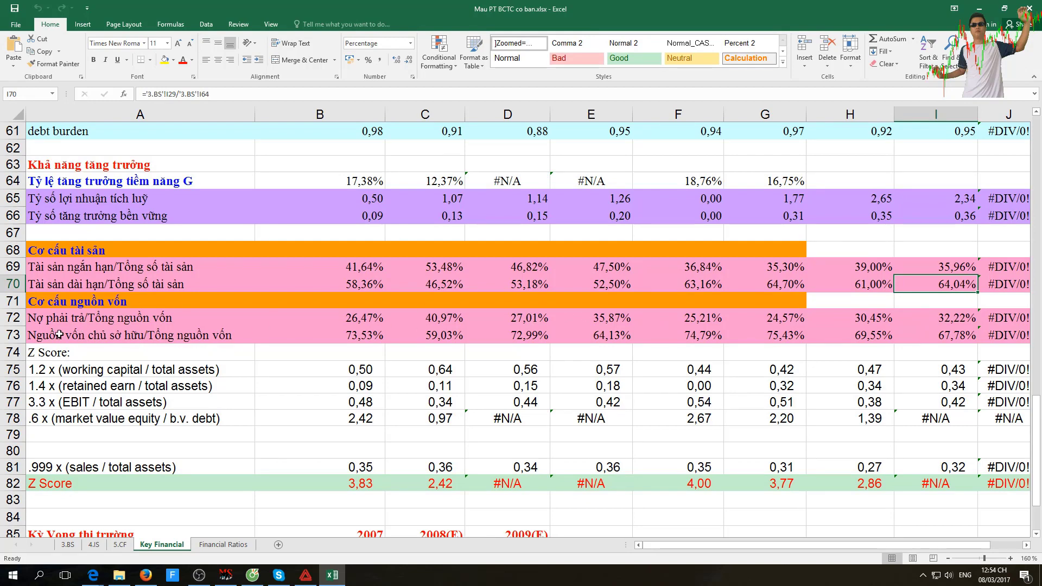
- Compare the liabilities and equity shares of total capital in the recent years of the Cơ cấu nguồn vốn section
left_click(934, 315)
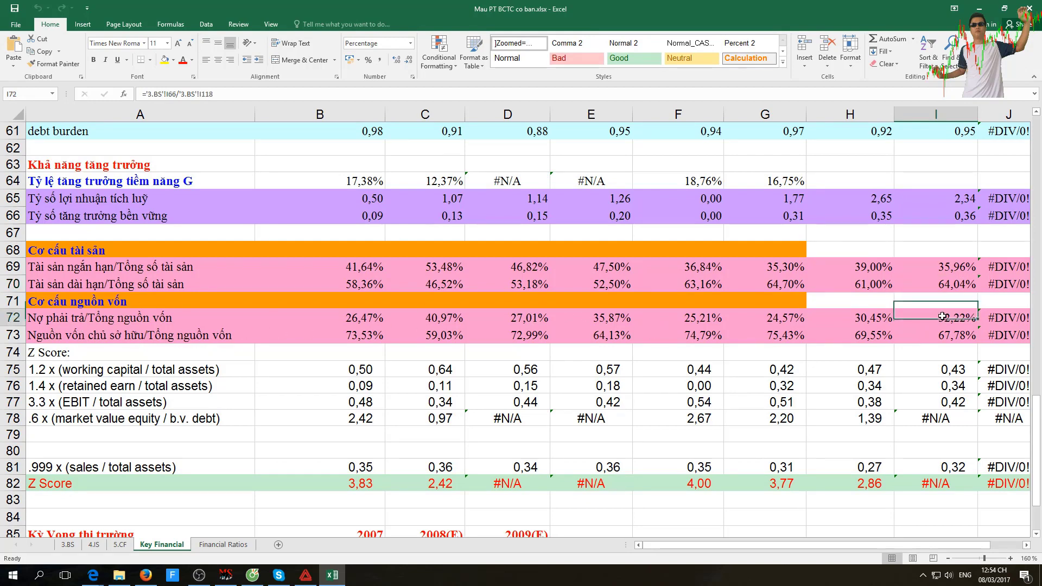
key("Left")
key("Left")
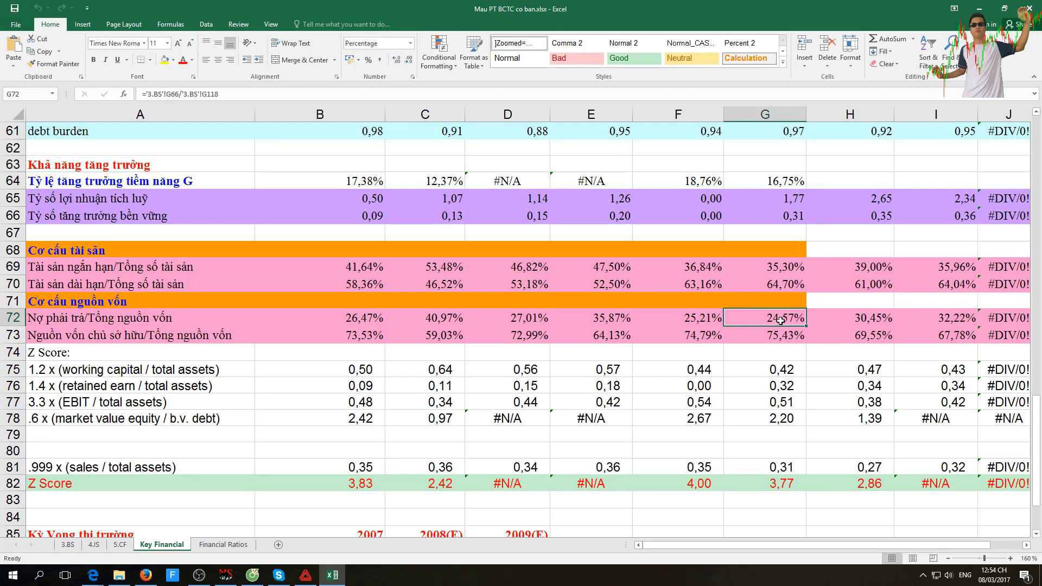
left_click(940, 321)
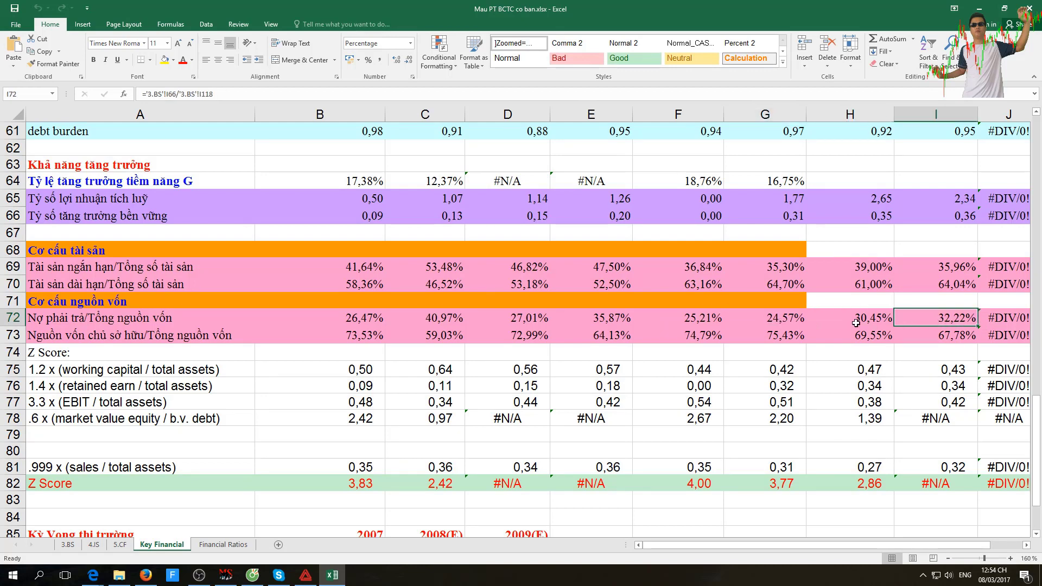
left_click(949, 341)
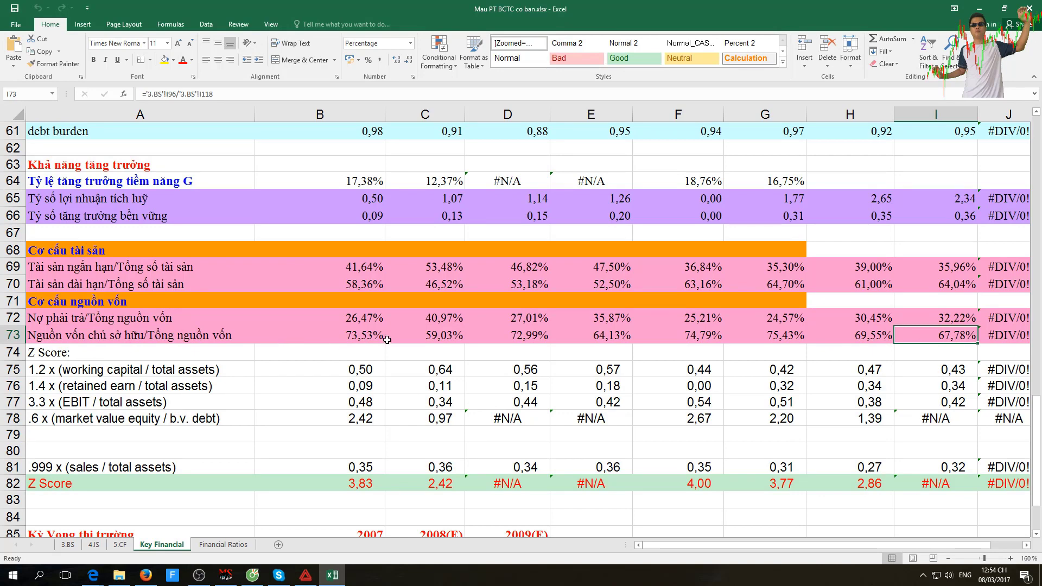
left_click(862, 342)
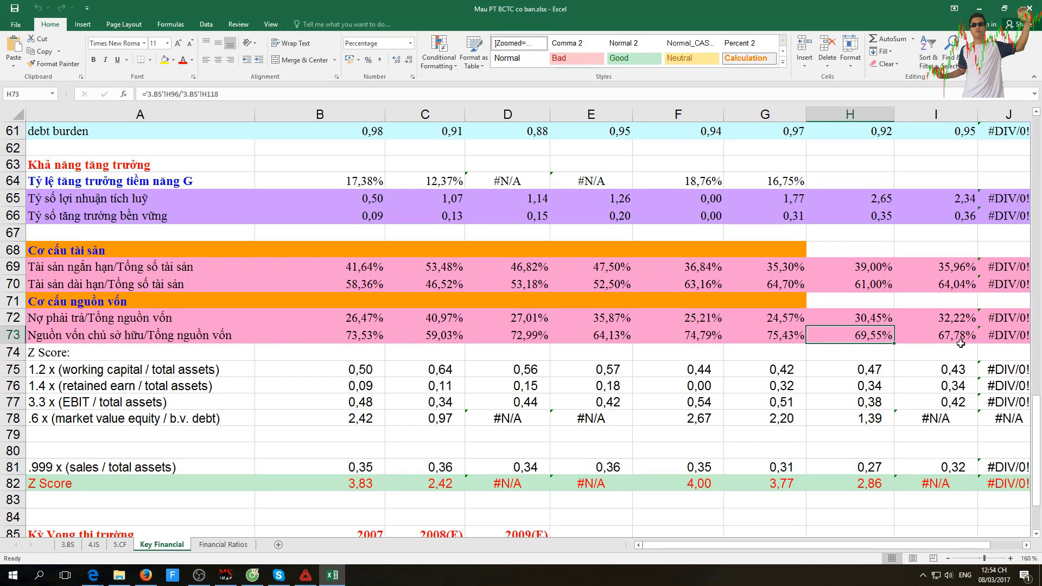
left_click(961, 345)
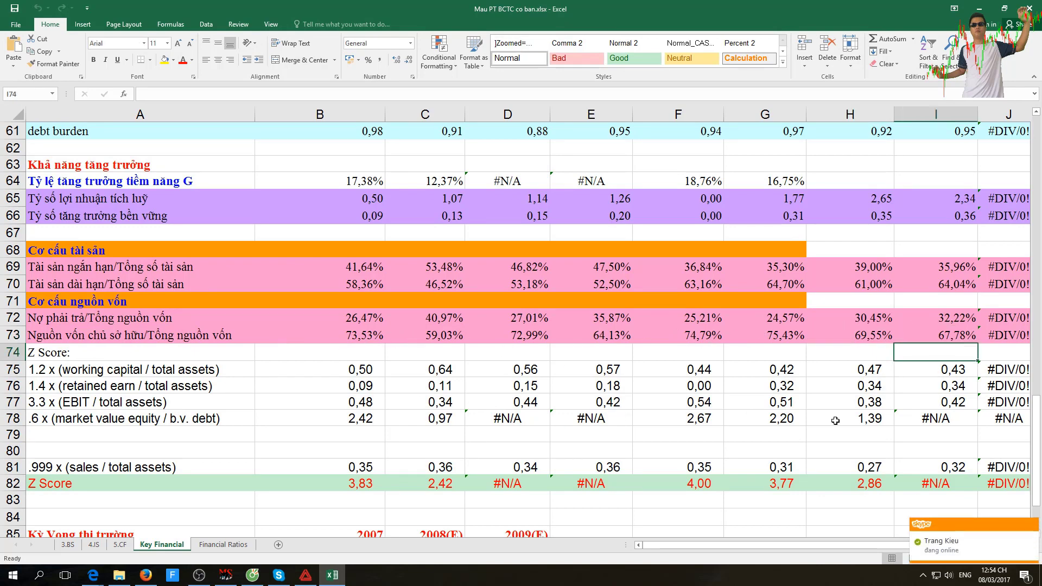
- Look over the Z Score and Kỳ Vọng thị trường sections, and return to the Profitability & Performance and Efficiency sections
scroll(1012, 395, "down", 3)
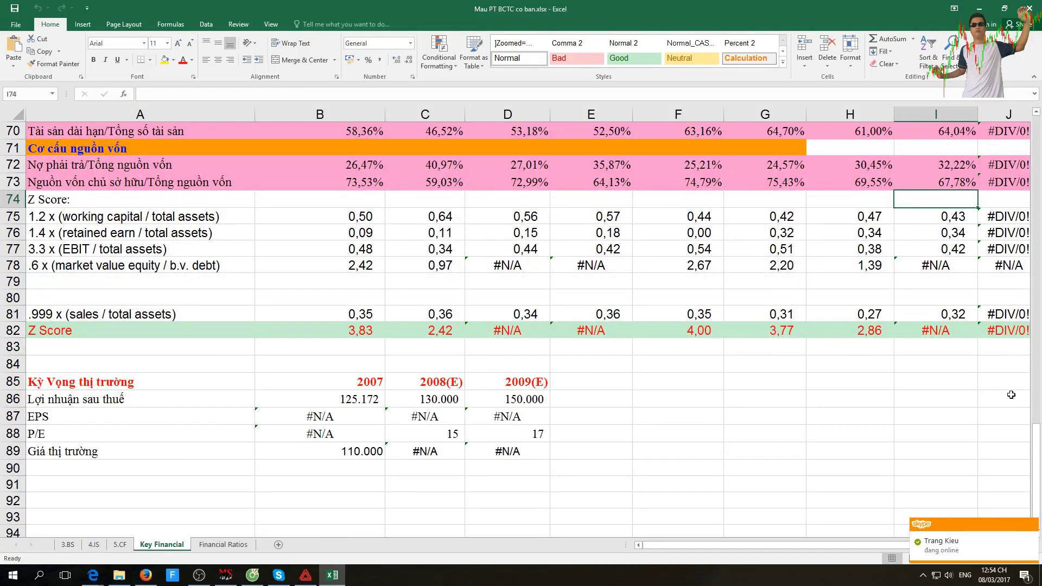
scroll(1012, 395, "up", 11)
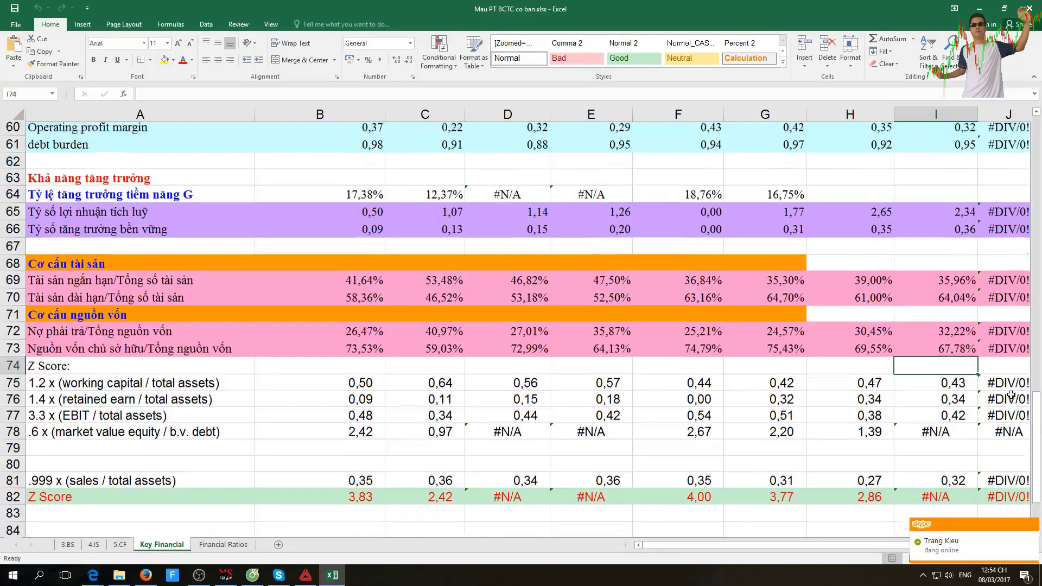
scroll(1012, 394, "up", 4)
scroll(1011, 395, "up", 2)
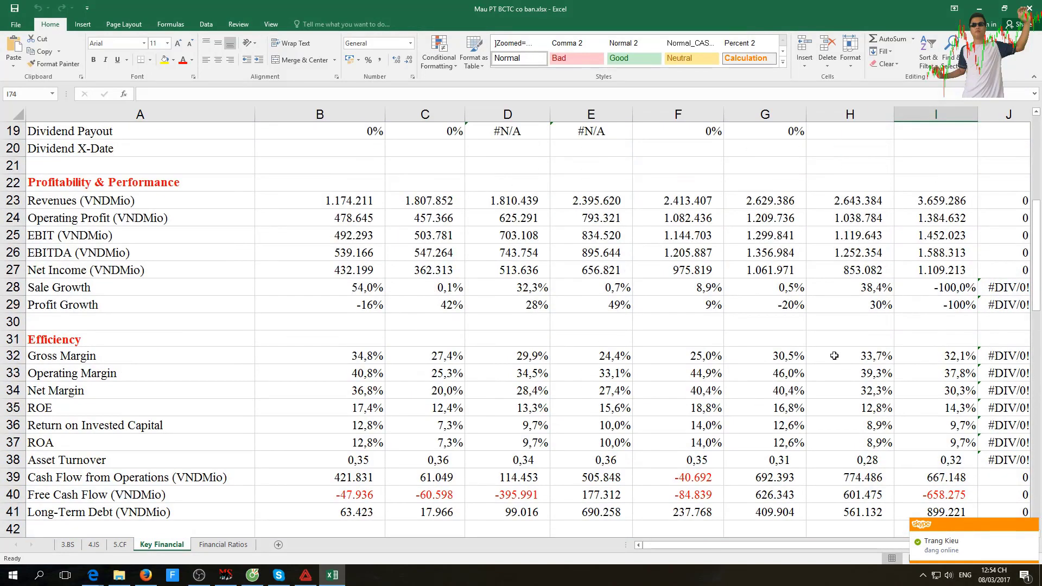
- Compare net revenue (Doanh thu thuần) for 2013, 2014 and 2015 on the 4.IS sheet
left_click(94, 544)
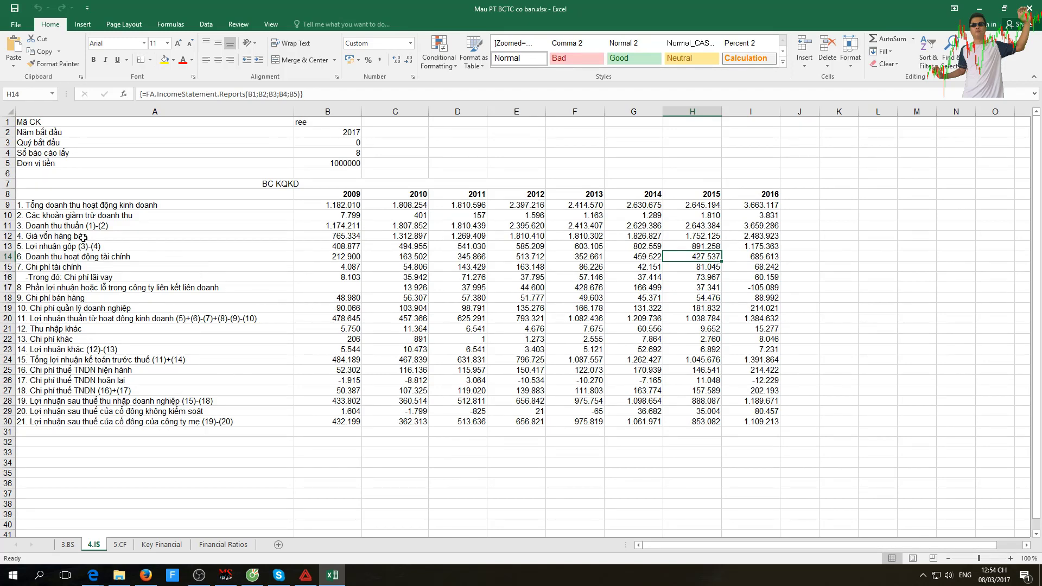
left_click(676, 228)
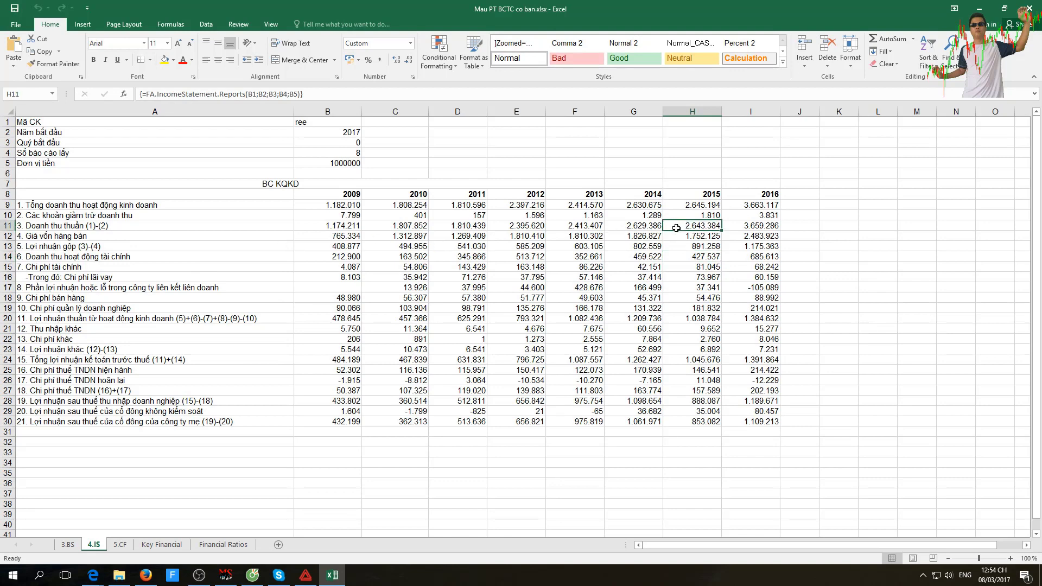
left_click(641, 228)
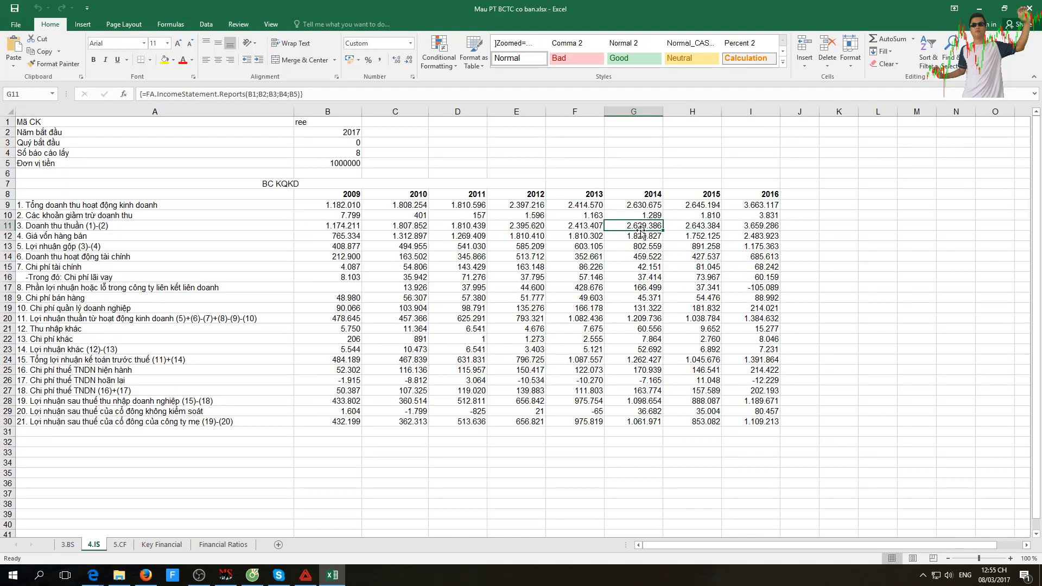
left_click(688, 226)
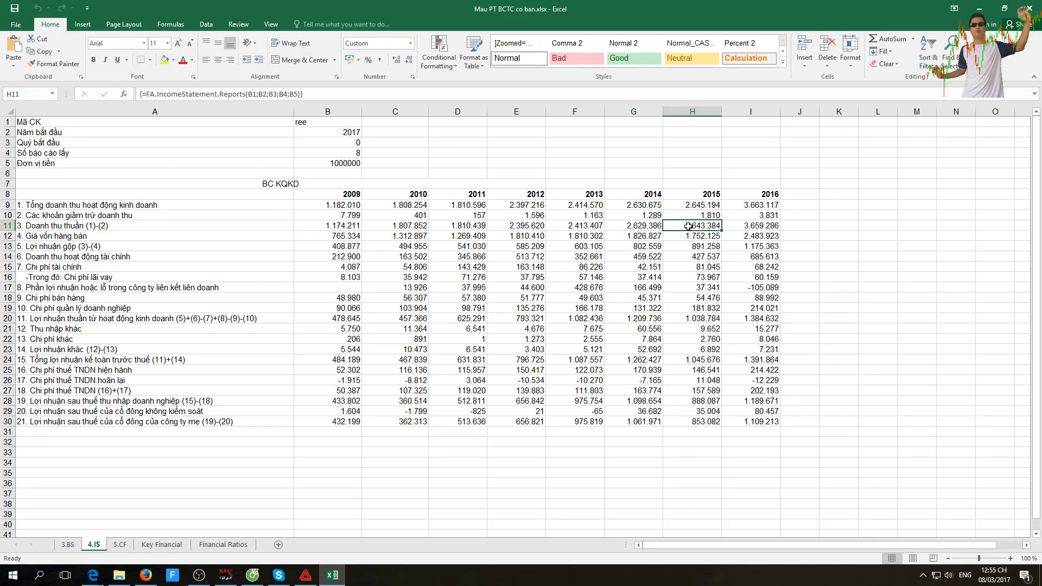
left_click(585, 228)
left_click(684, 233)
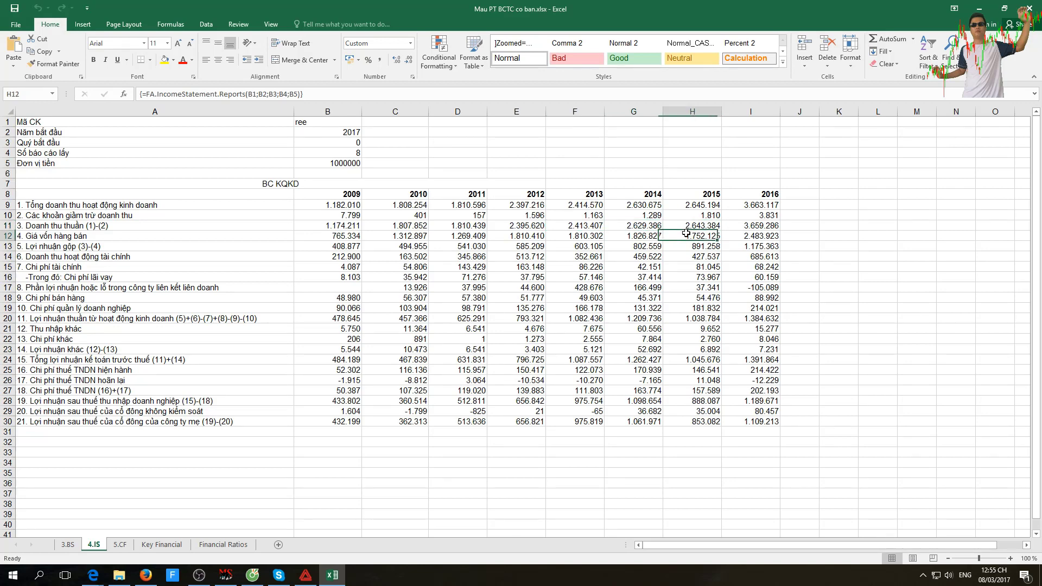
- Compare the 2016 net revenue with the 2015 figure and with the 2016 cost of goods sold (Giá vốn hàng bán)
left_click(750, 227)
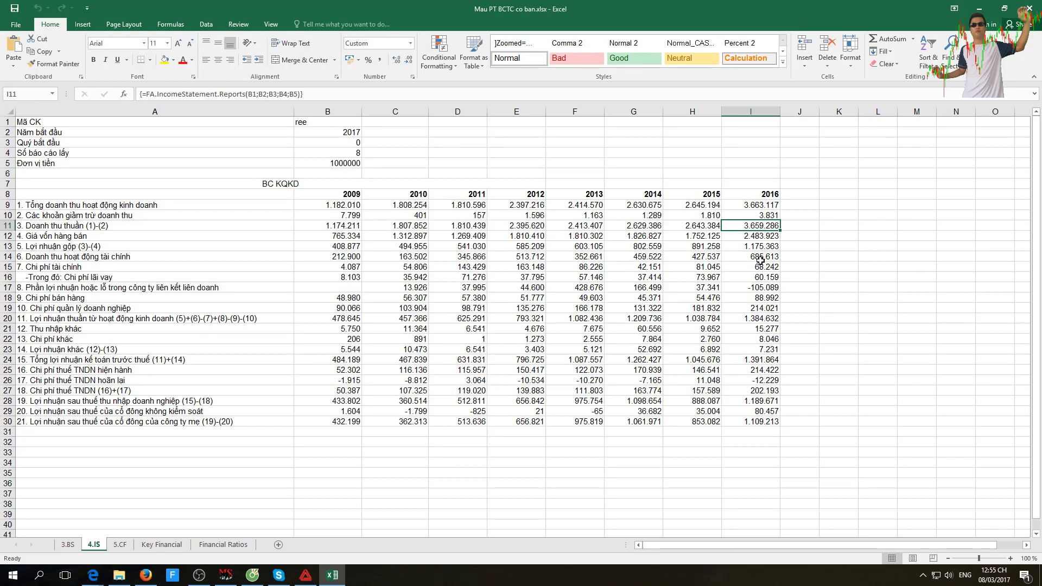
left_click(703, 229)
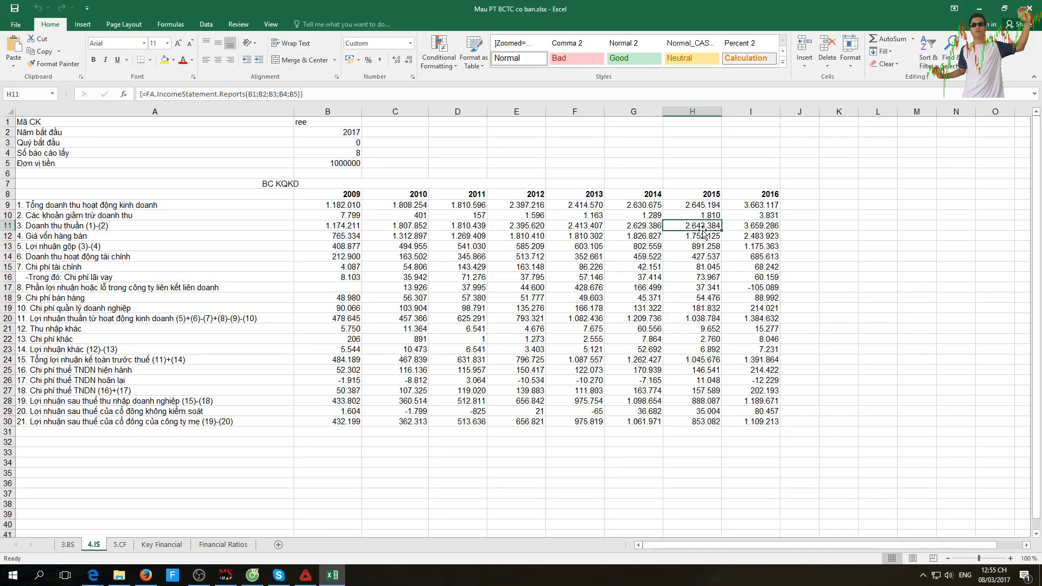
left_click(758, 225)
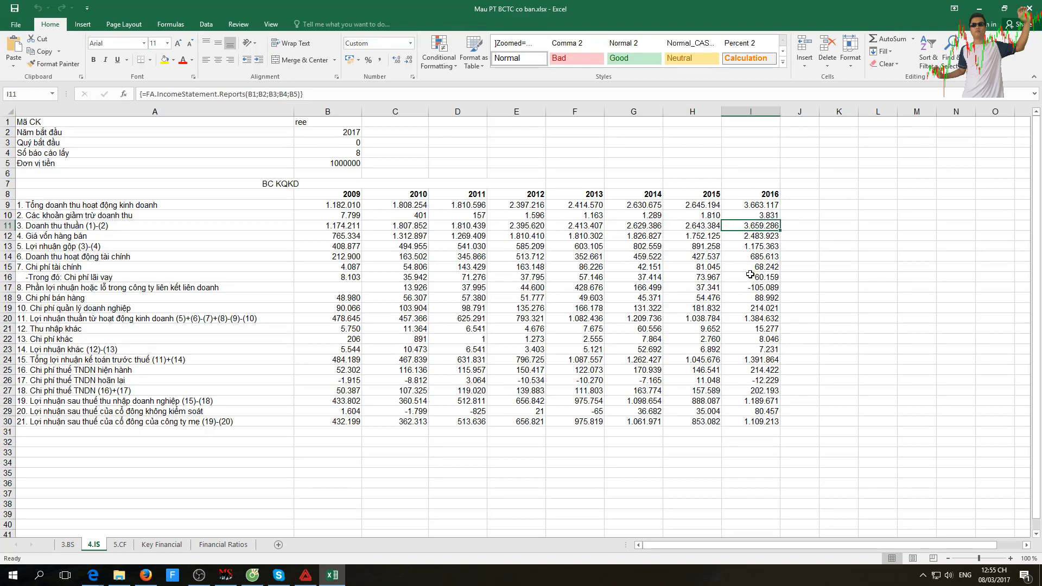
left_click(756, 237)
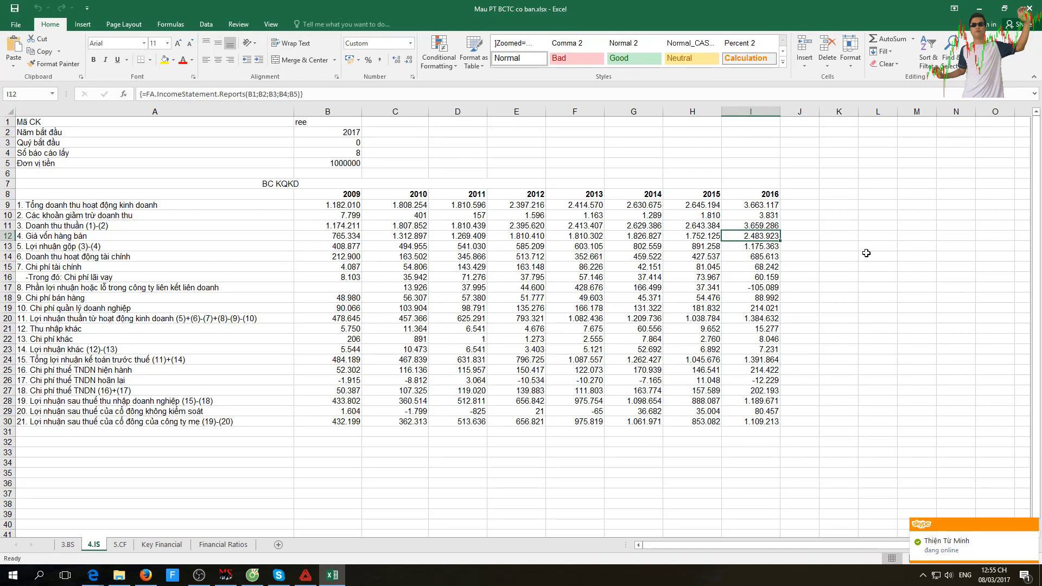
left_click(750, 225)
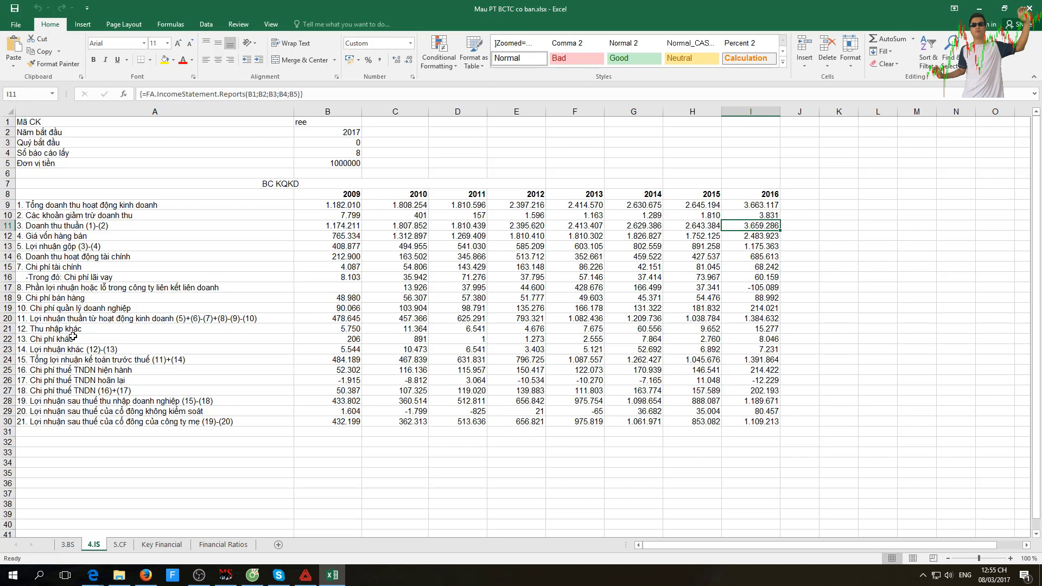
- Compare gross profit (Lợi nhuận gộp) for 2014, 2015 and 2016 on the 4.IS sheet
left_click(727, 249)
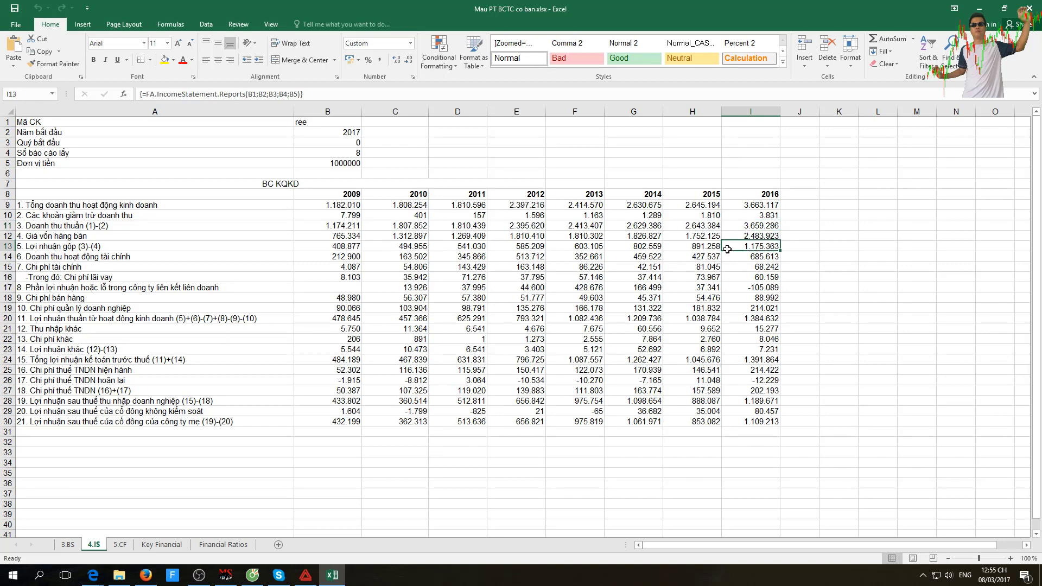
left_click(695, 250)
left_click(743, 248)
left_click(708, 251)
left_click(619, 245)
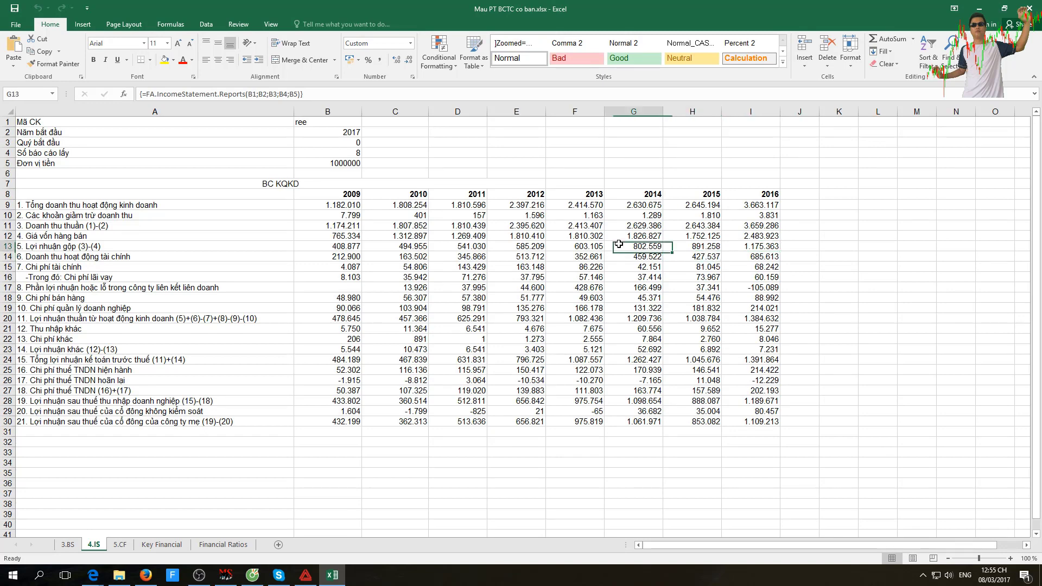
left_click(699, 247)
left_click(752, 248)
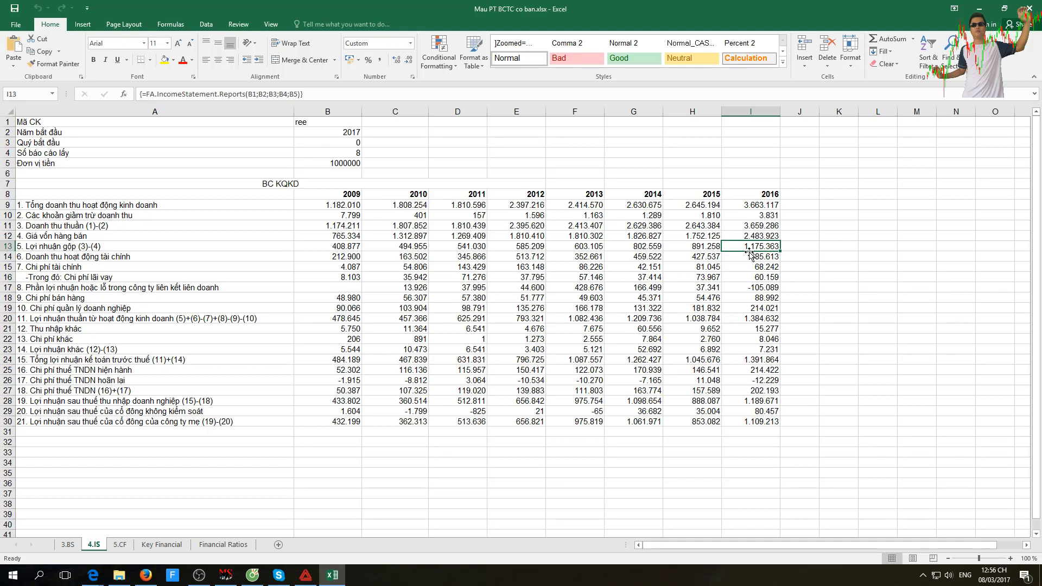
- Compare after-tax profit (Lợi nhuận sau thuế thu nhập doanh nghiệp) for 2014, 2015 and 2016
left_click(709, 401)
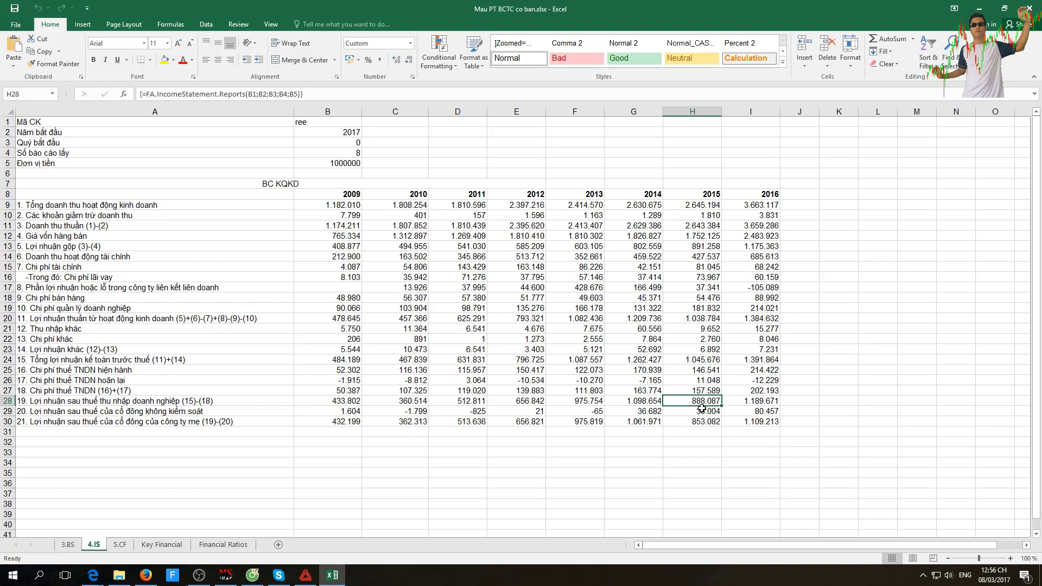
left_click(656, 403)
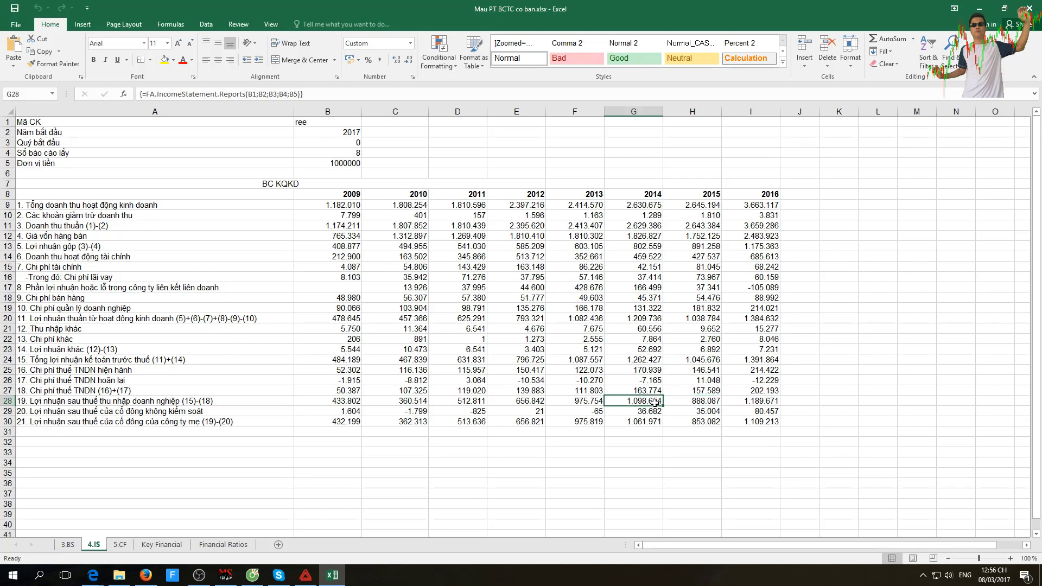
left_click(701, 400)
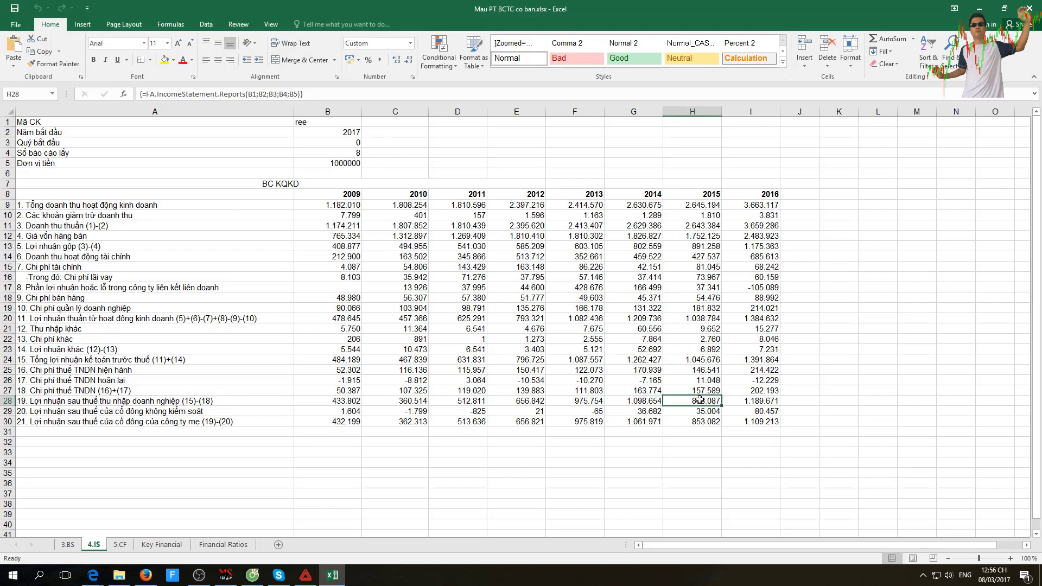
left_click(652, 402)
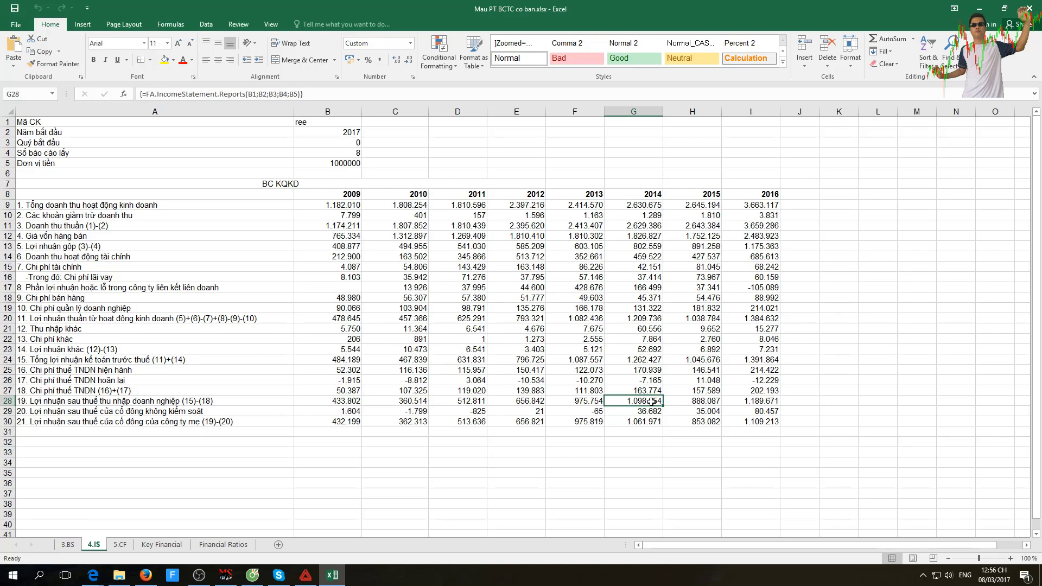
left_click(691, 400)
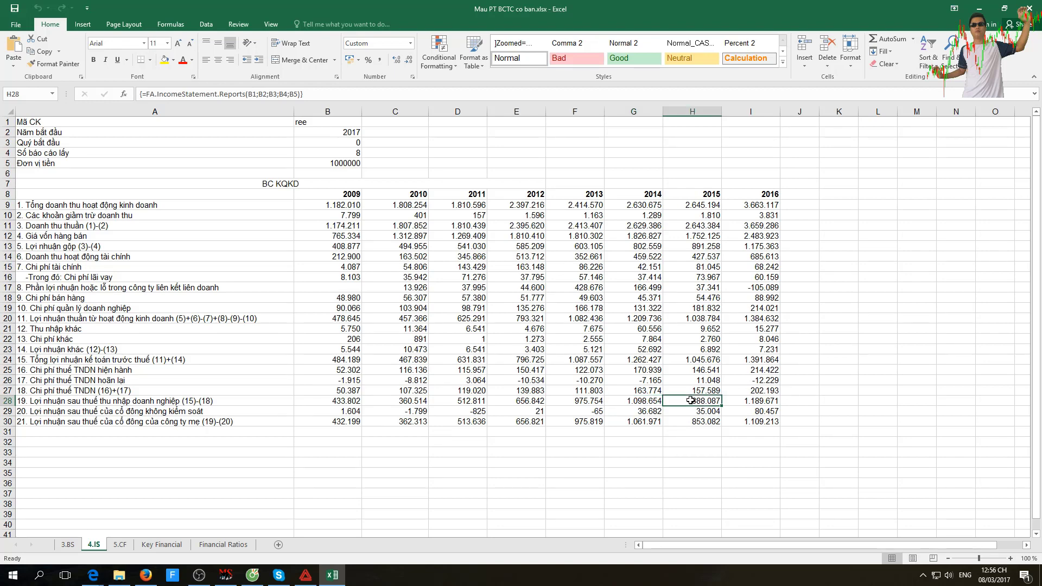
left_click(644, 407)
left_click(688, 402)
left_click(740, 403)
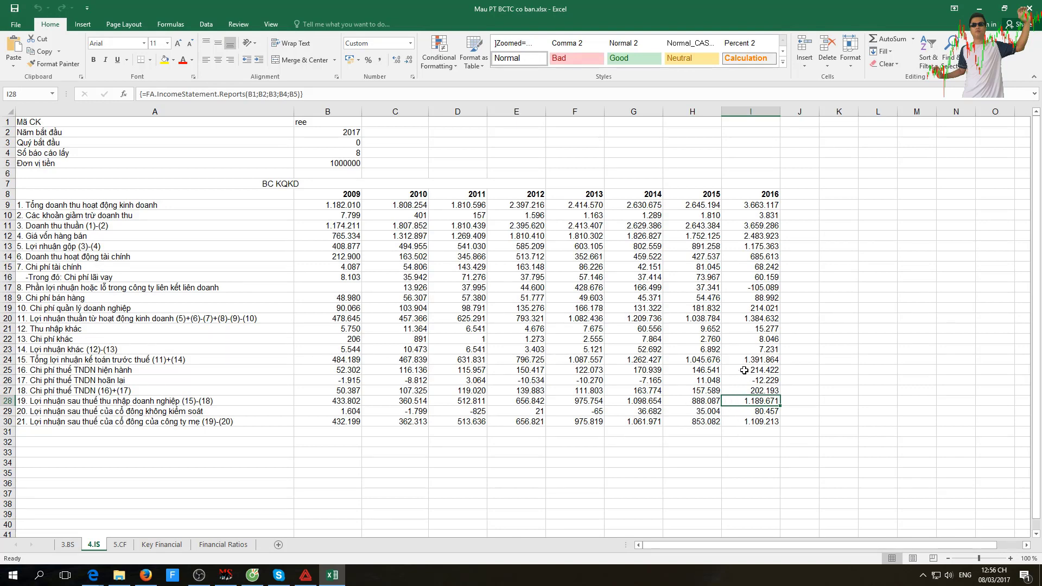
- Check 2016 gross profit and interest expense (Chi phí lãi vay), and compare net operating profit for 2015 and 2016
left_click(753, 248)
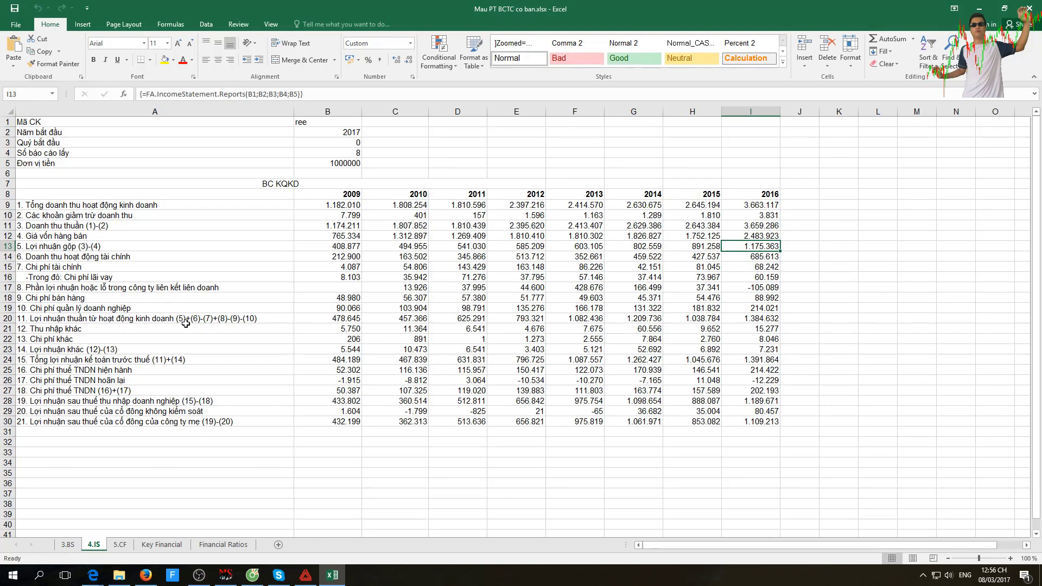
left_click(758, 324)
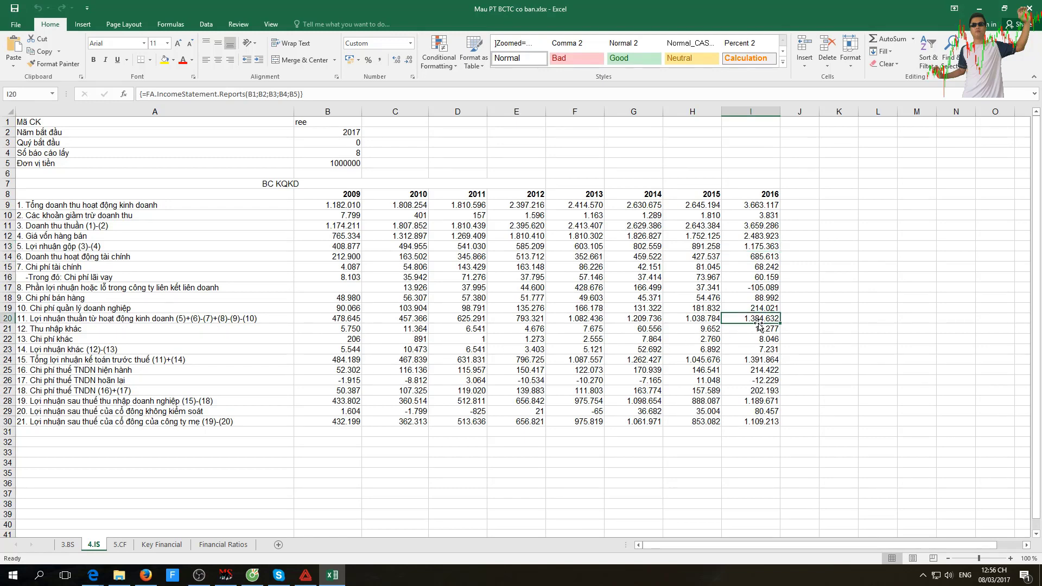
left_click(691, 321)
left_click(745, 319)
left_click(764, 279)
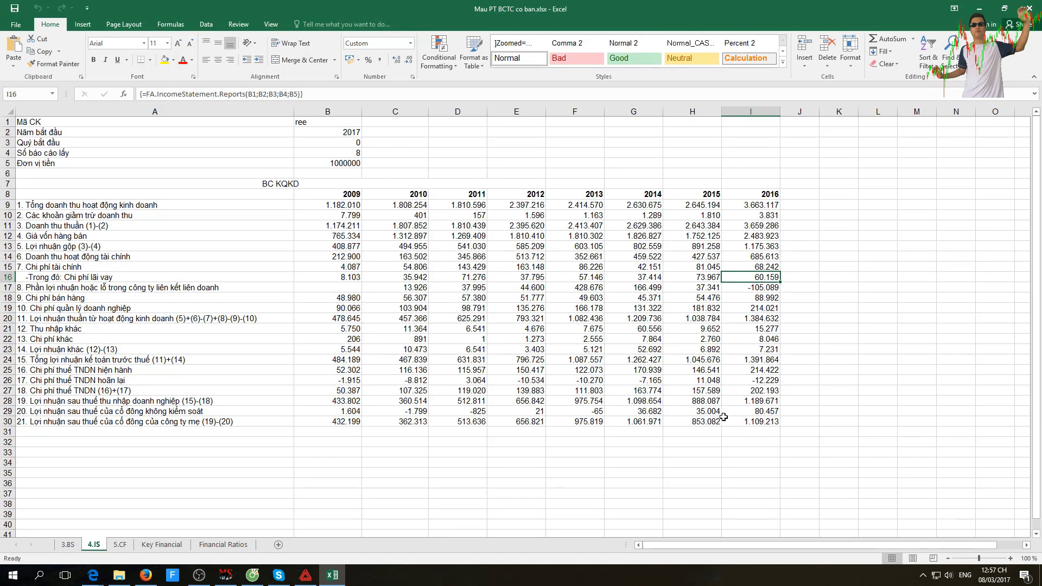
scroll(724, 417, "down", 2)
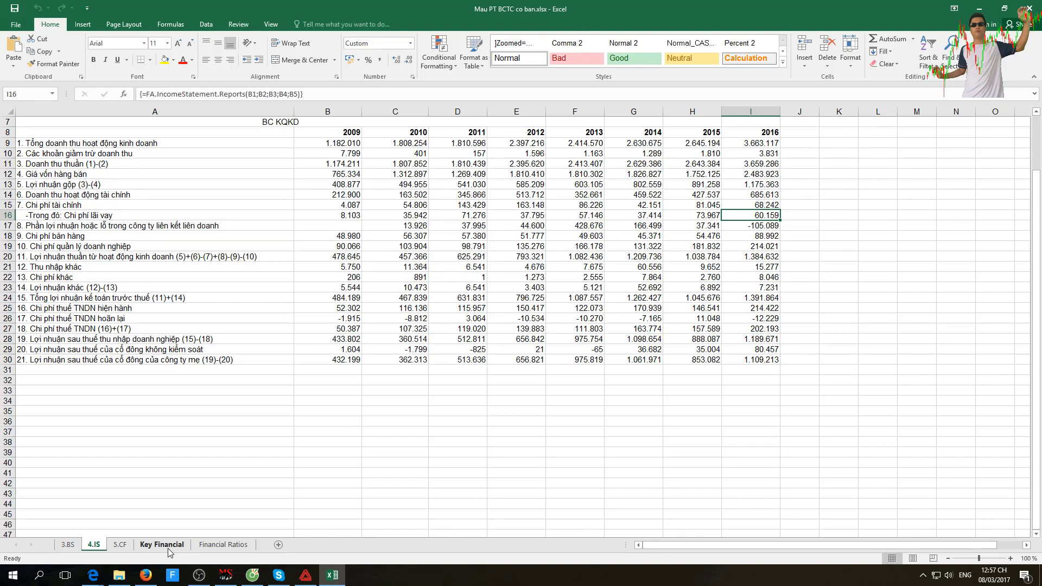
- On the 3.BS sheet, examine the 2016 total equity (Vốn chủ sở hữu) and owners' contributed capital (Vốn đầu tư của chủ sở hữu)
left_click(68, 546)
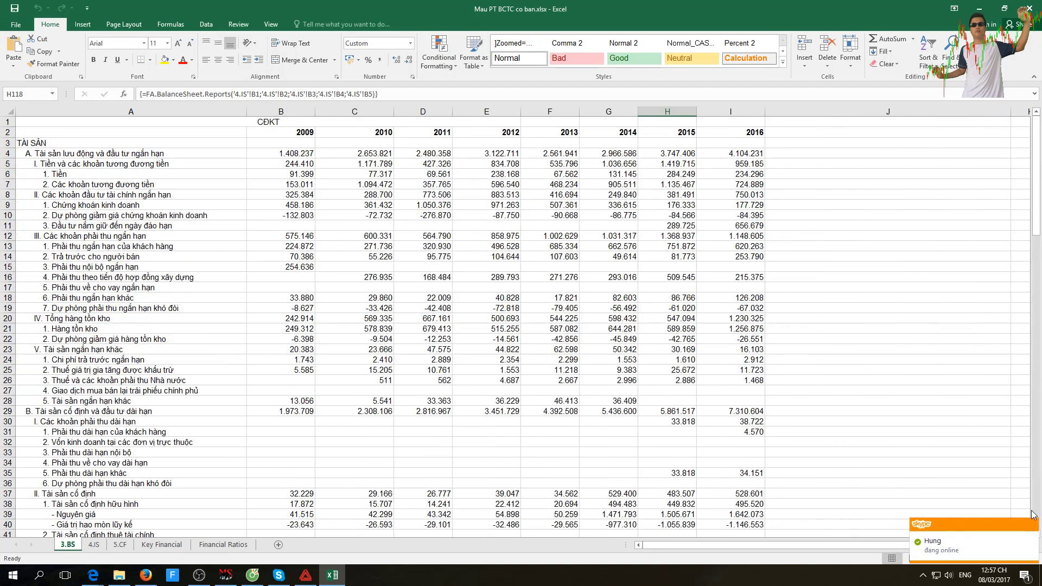
scroll(700, 478, "down", 9)
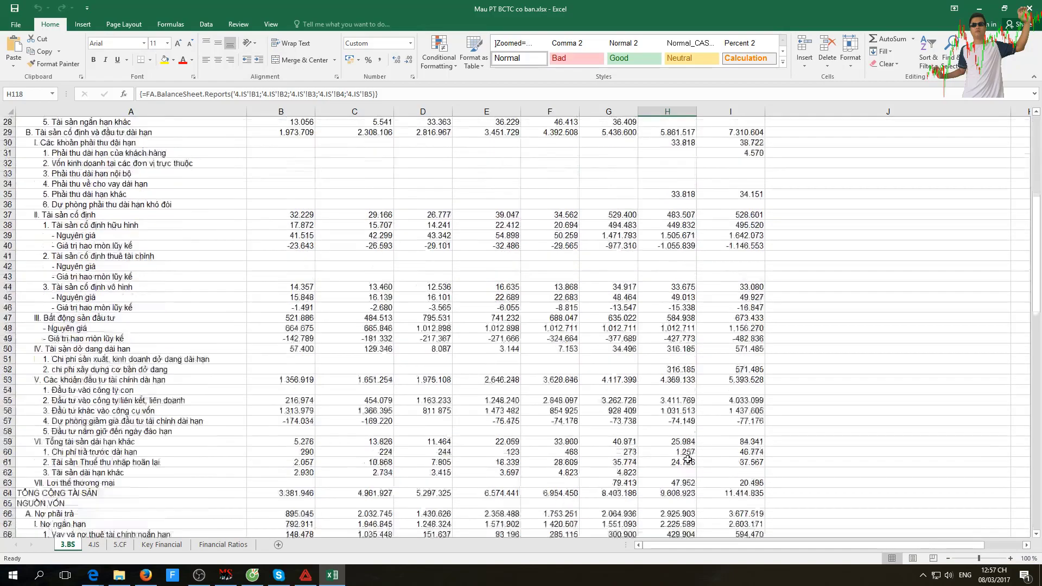
scroll(687, 459, "down", 20)
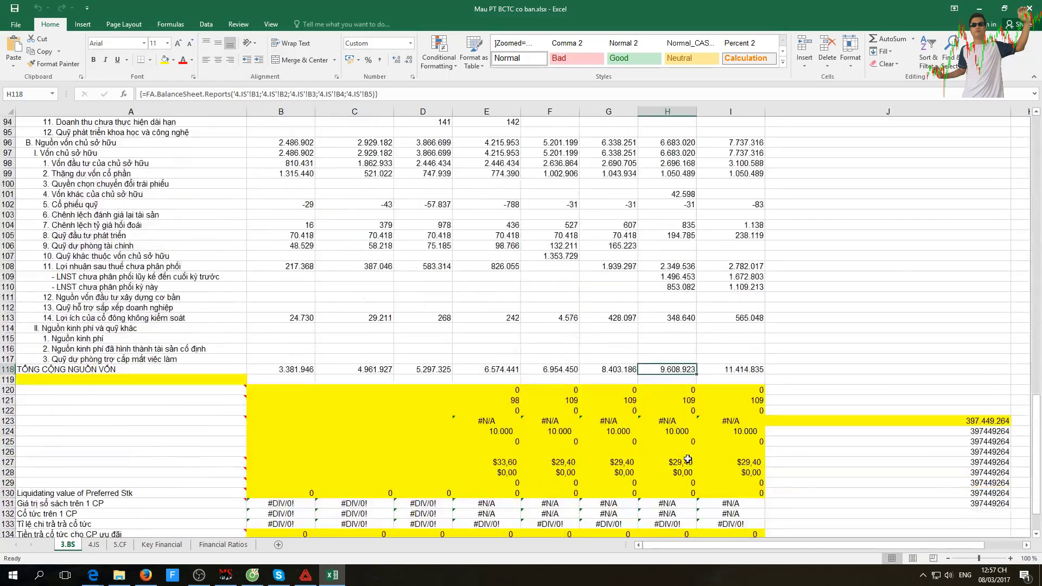
scroll(688, 460, "up", 3)
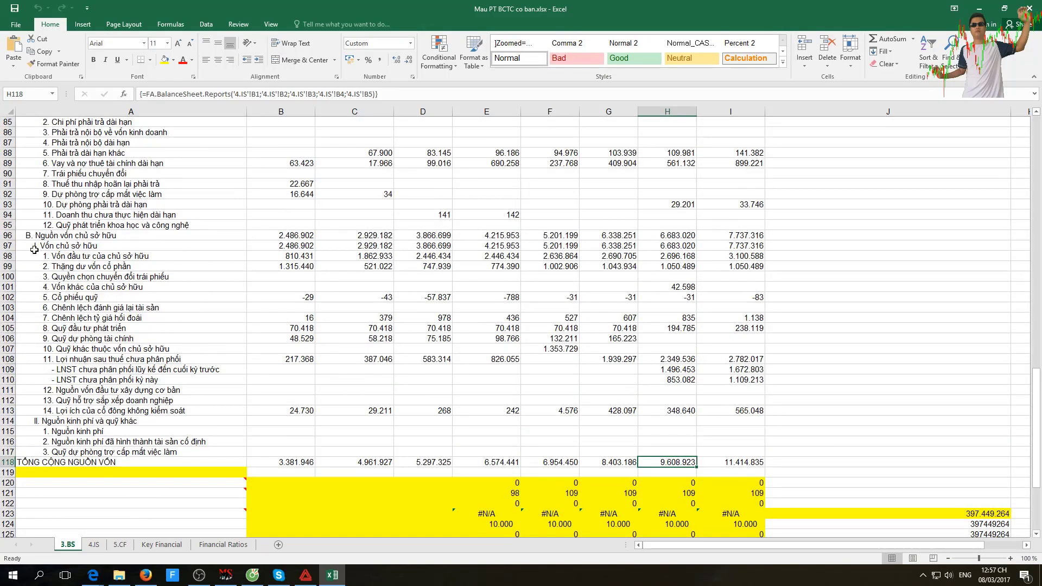
left_click(723, 239)
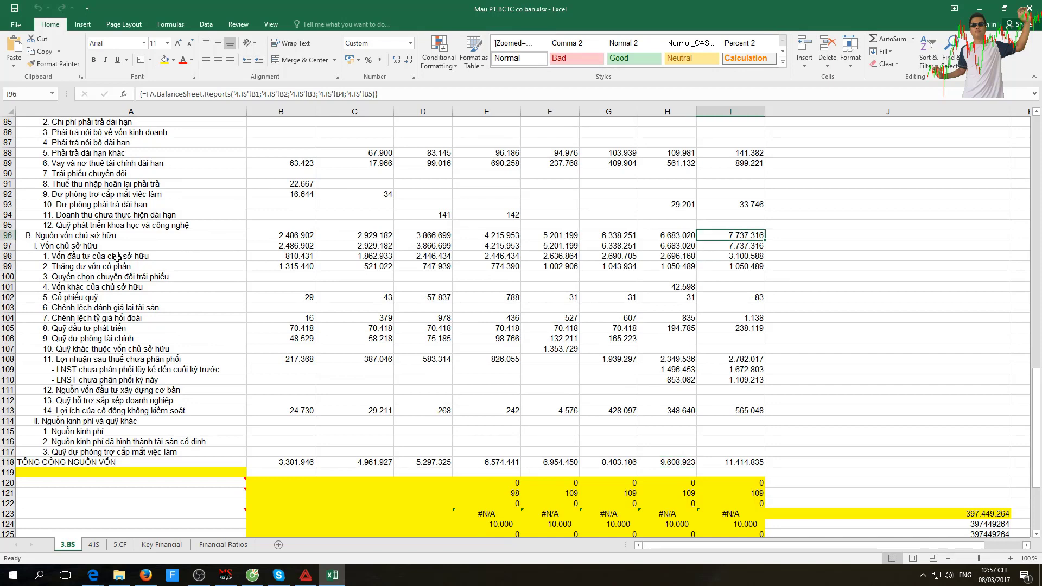
left_click(732, 249)
left_click(734, 254)
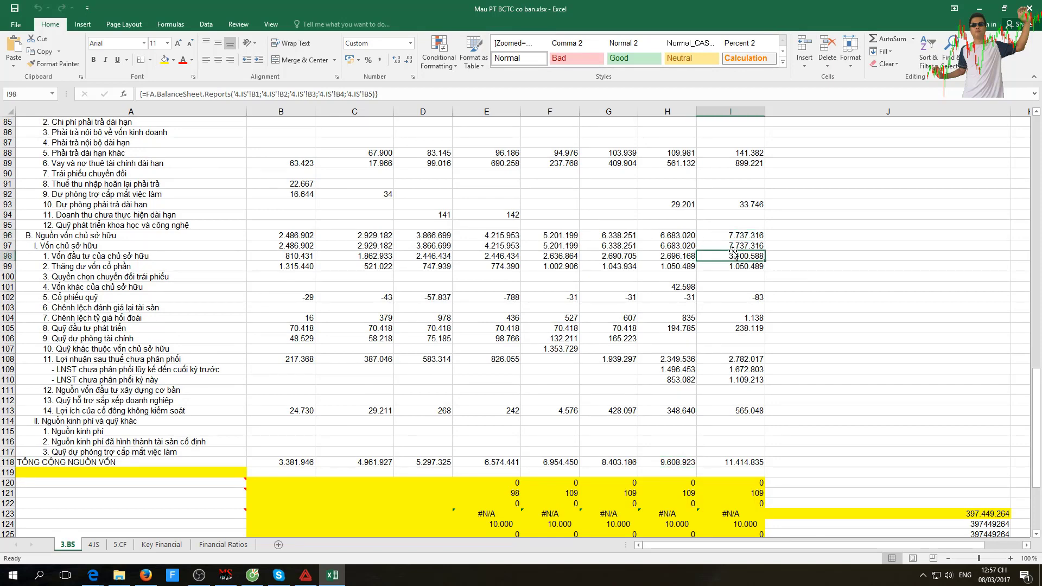
left_click(729, 247)
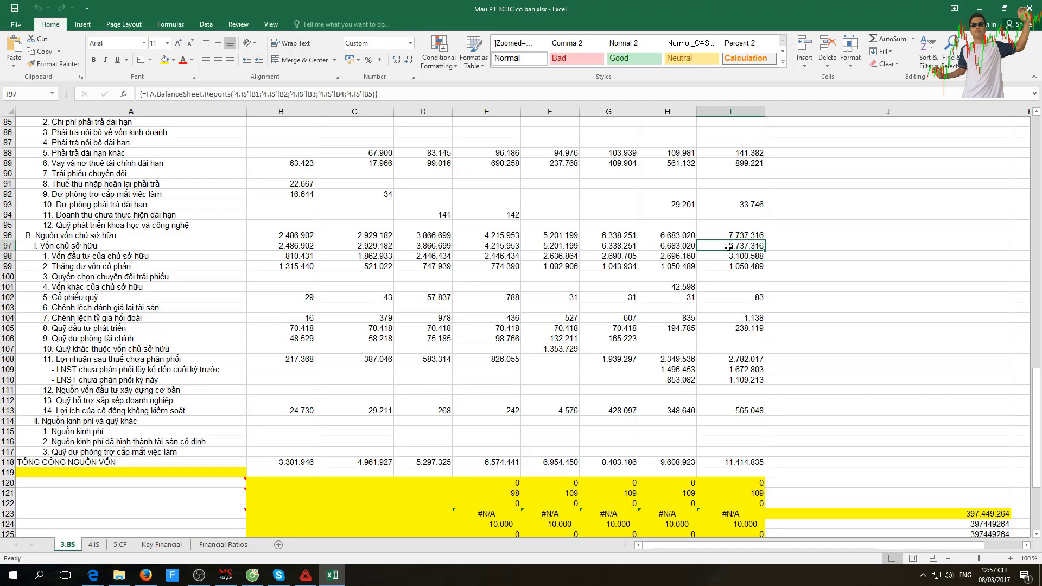
left_click(726, 257)
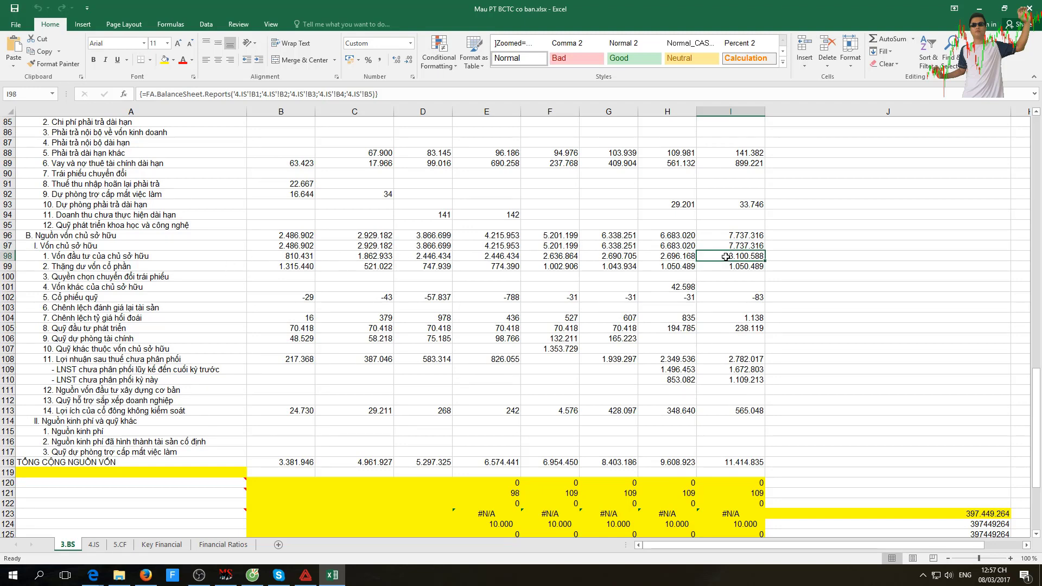
- Compare owners' contributed capital (Vốn đầu tư của chủ sở hữu) between 2015 and 2016
left_click(669, 259)
left_click(749, 259)
left_click(679, 256)
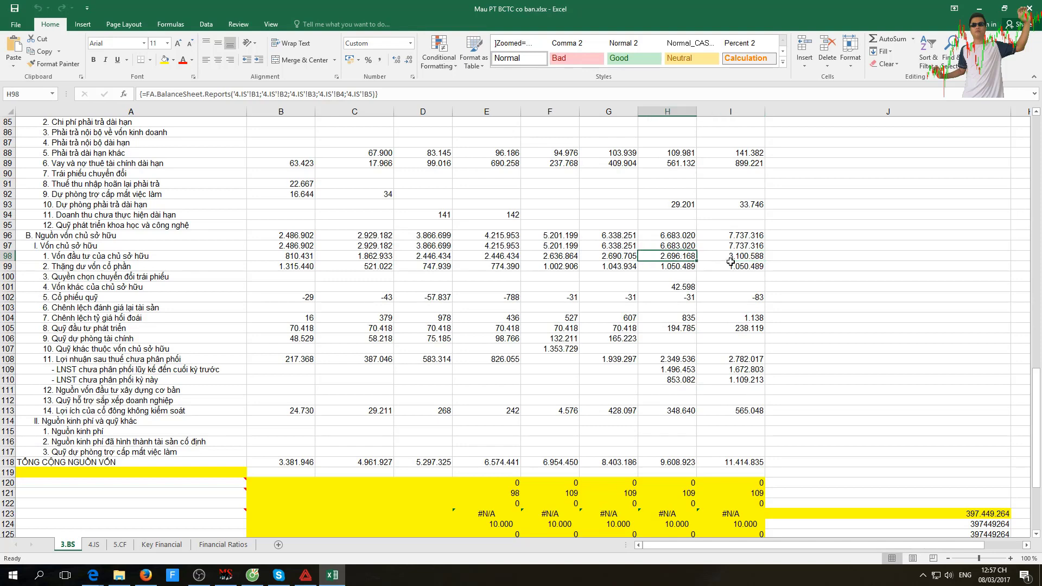
left_click(732, 259)
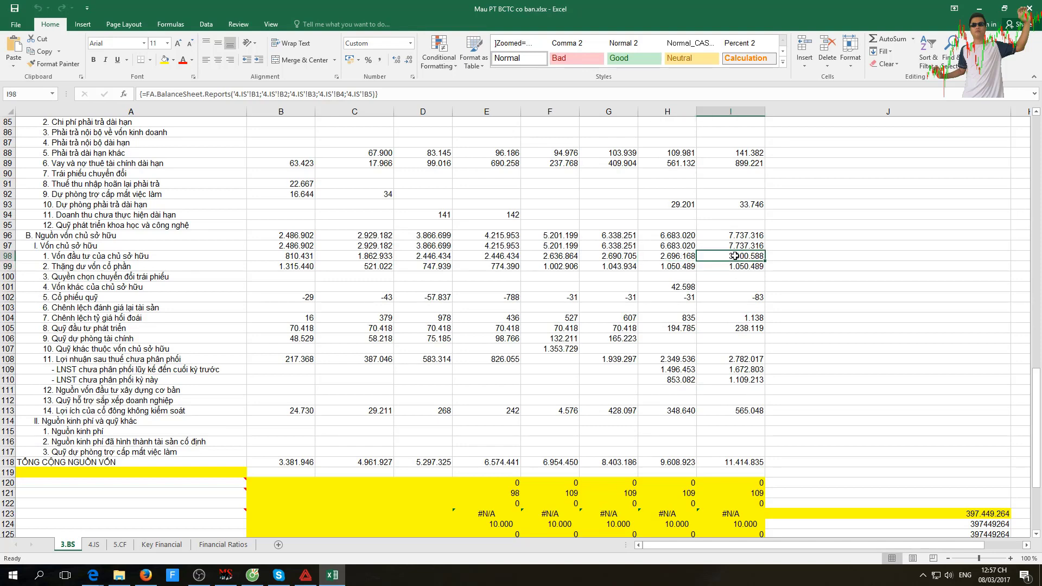
- Compare the share premium (Thặng dư vốn cổ phần) for 2012, 2014, 2015 and 2016
left_click(727, 265)
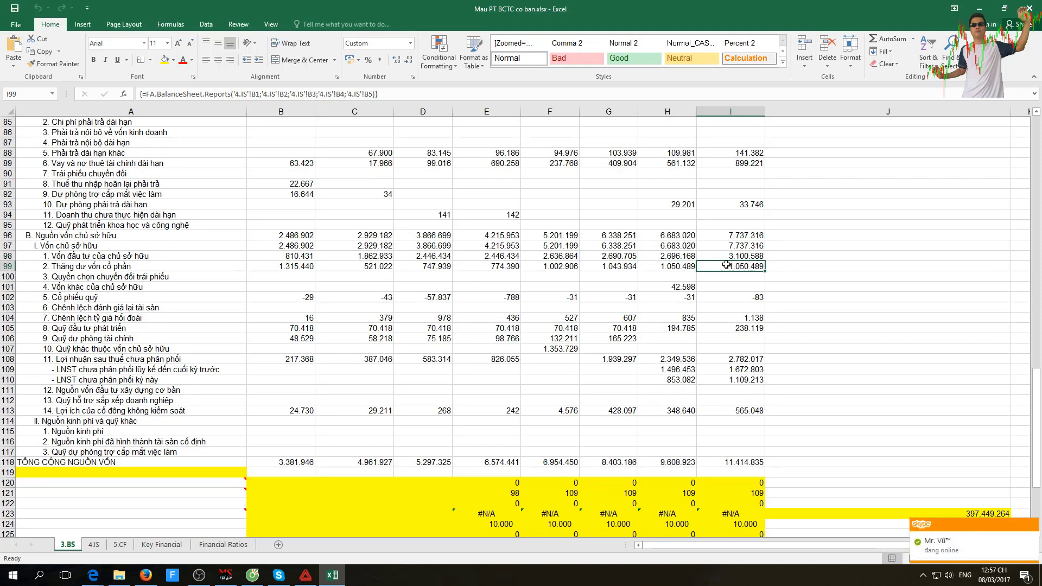
left_click(654, 267)
left_click(609, 269)
left_click(641, 266)
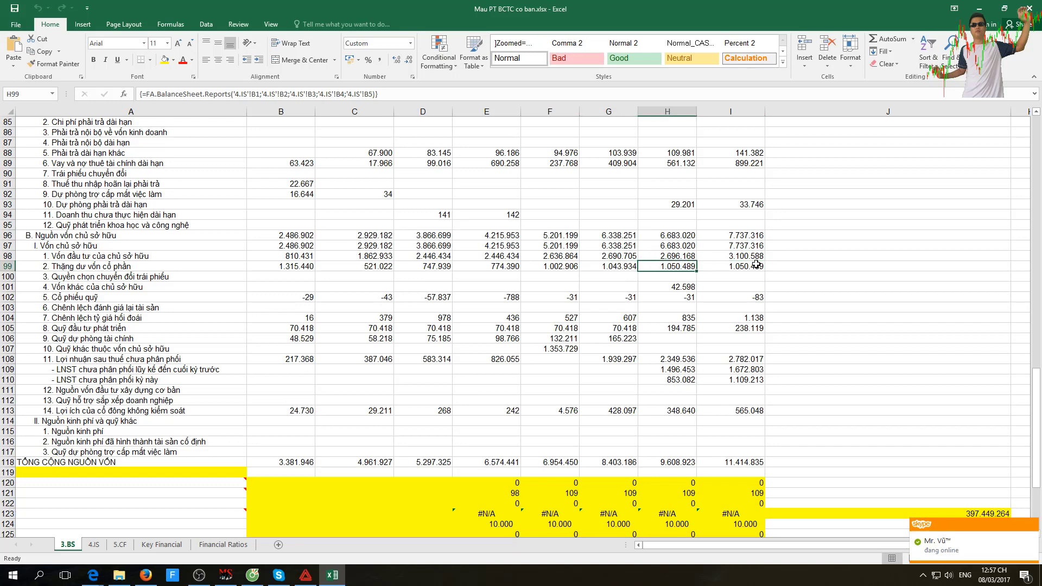
key("Right")
left_click(487, 267)
left_click(546, 257)
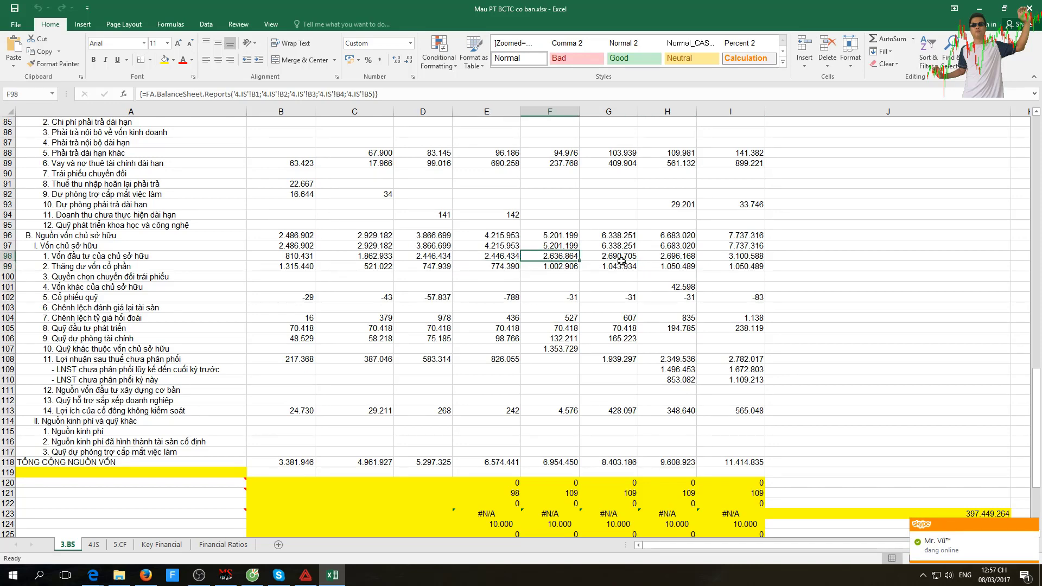
left_click(668, 268)
key("Right")
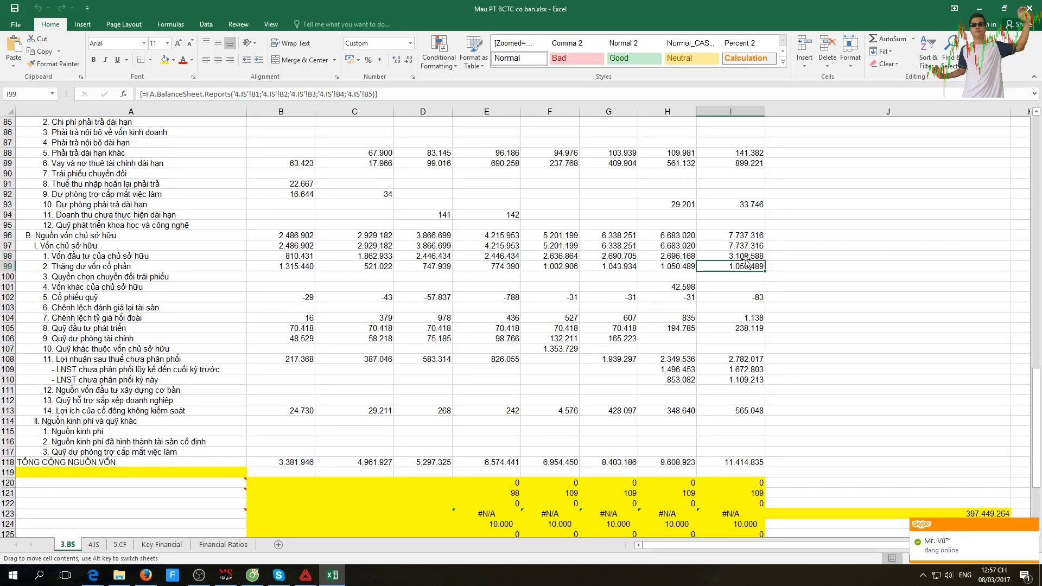
- Compare the 2015 and 2016 figures for owners' contributed capital and total equity (Vốn chủ sở hữu)
left_click(678, 258)
left_click(720, 253)
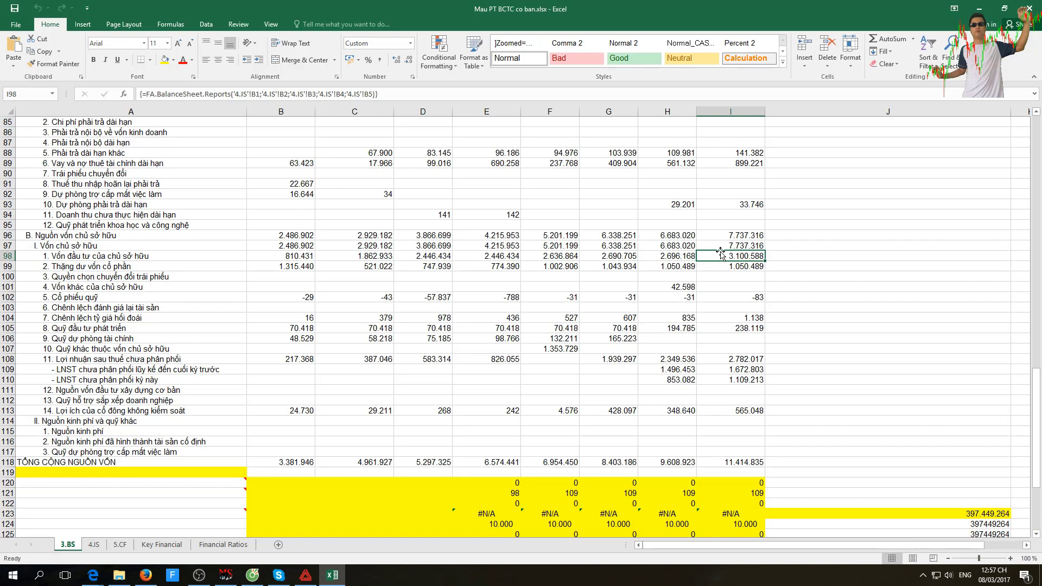
left_click(715, 247)
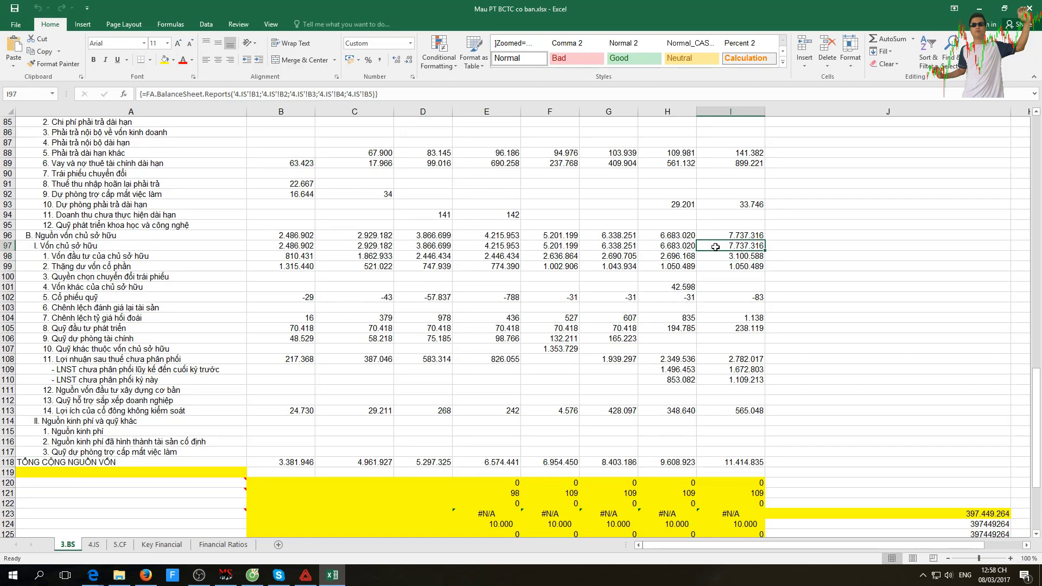
left_click(654, 248)
left_click(716, 253)
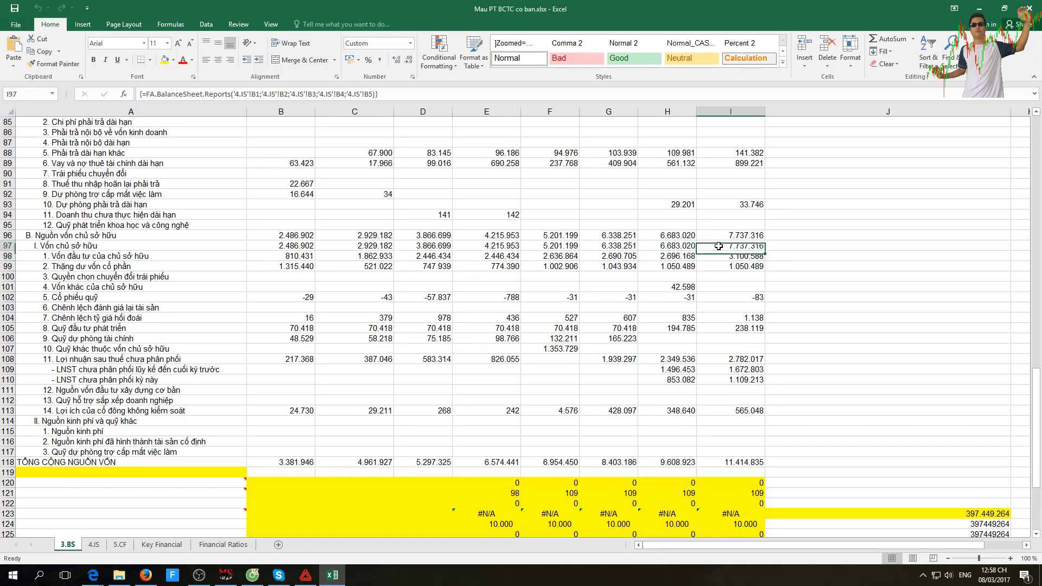
left_click(719, 246)
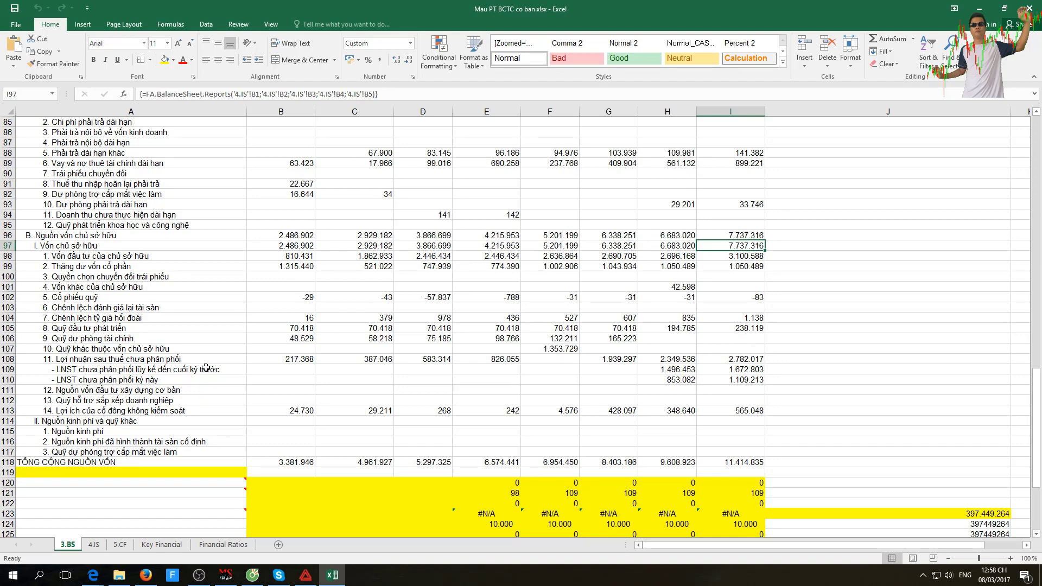
- Check the 2016 undistributed after-tax profit (Lợi nhuận sau thuế chưa phân phối), and return to the asset section of the balance sheet
left_click(746, 362)
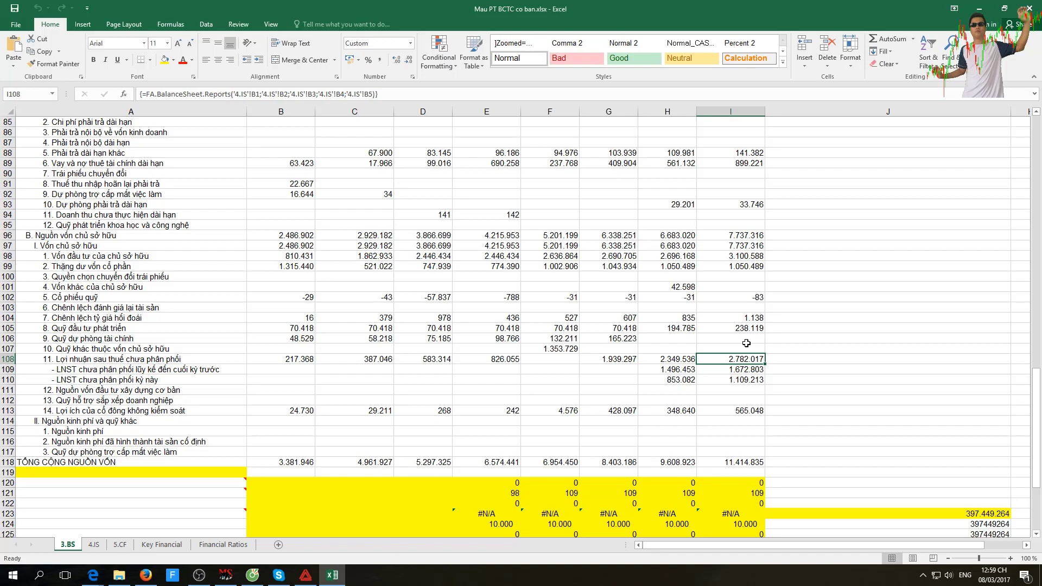
scroll(878, 389, "up", 6)
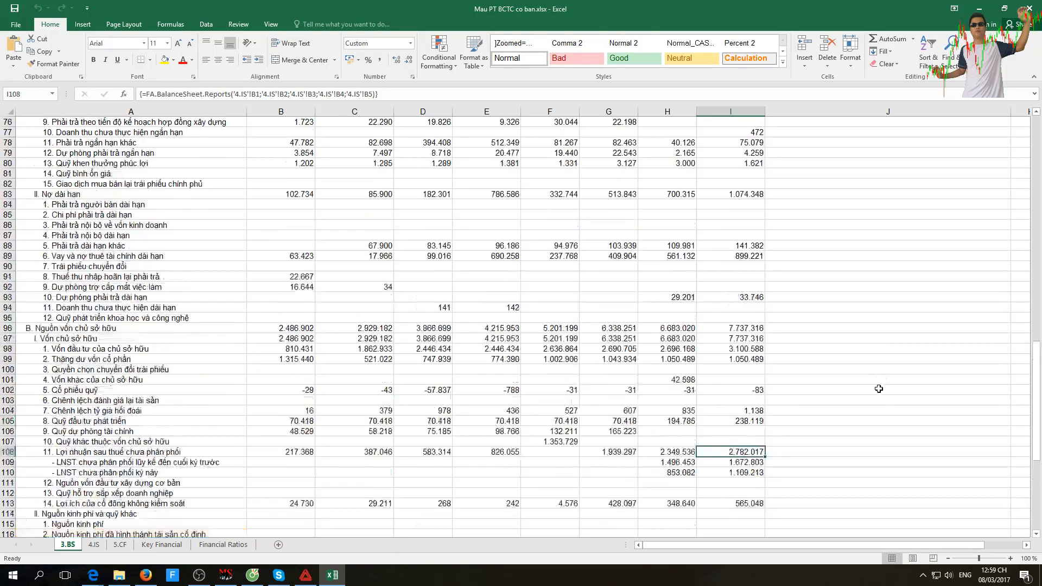
scroll(879, 390, "up", 20)
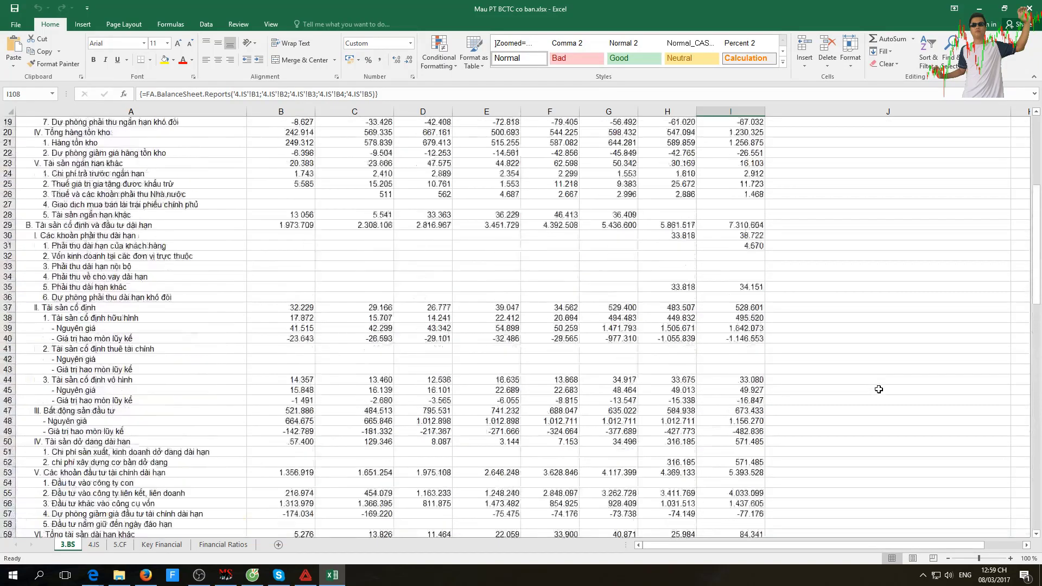
scroll(878, 390, "up", 1)
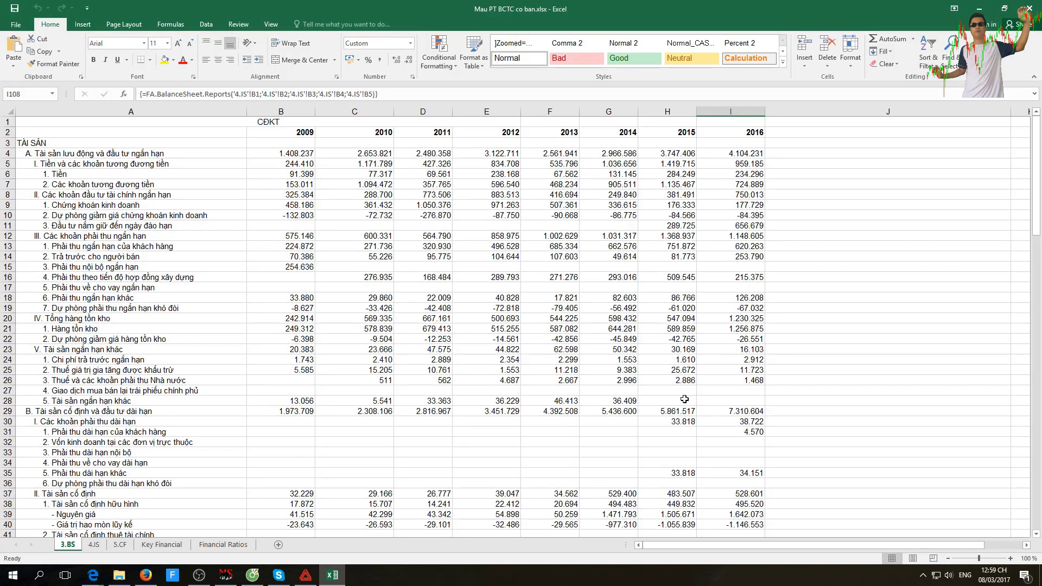
- Review the balance sheet from the asset items through liabilities and equity to total sources of funds (Tổng cộng nguồn vốn)
scroll(685, 399, "down", 4)
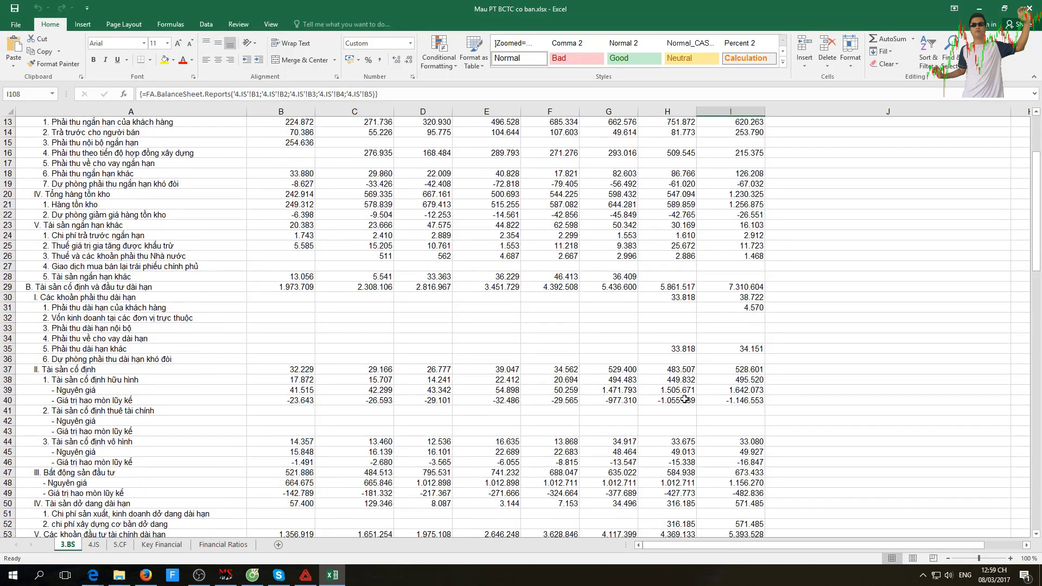
scroll(685, 399, "down", 12)
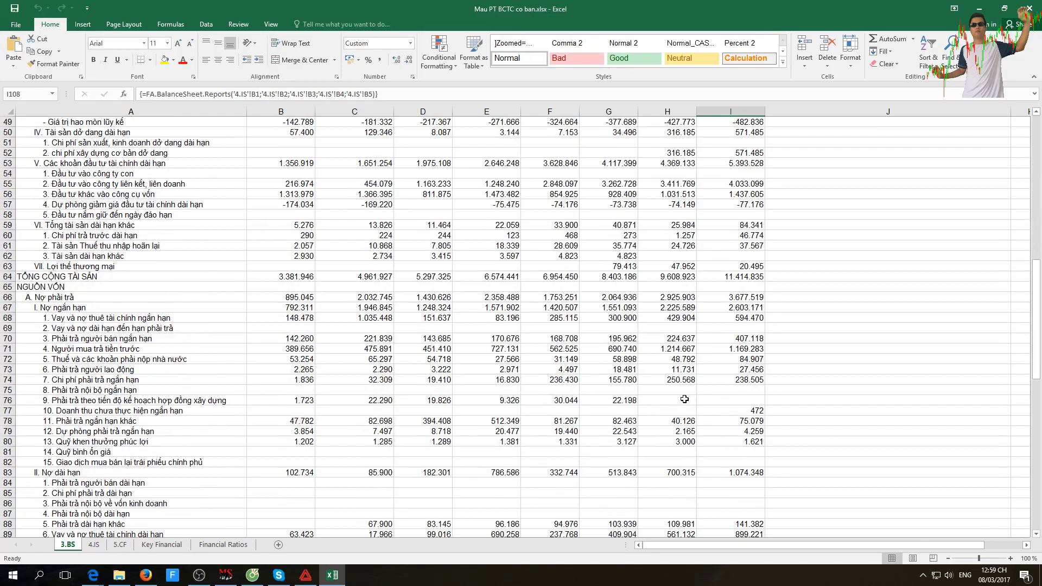
scroll(684, 399, "down", 11)
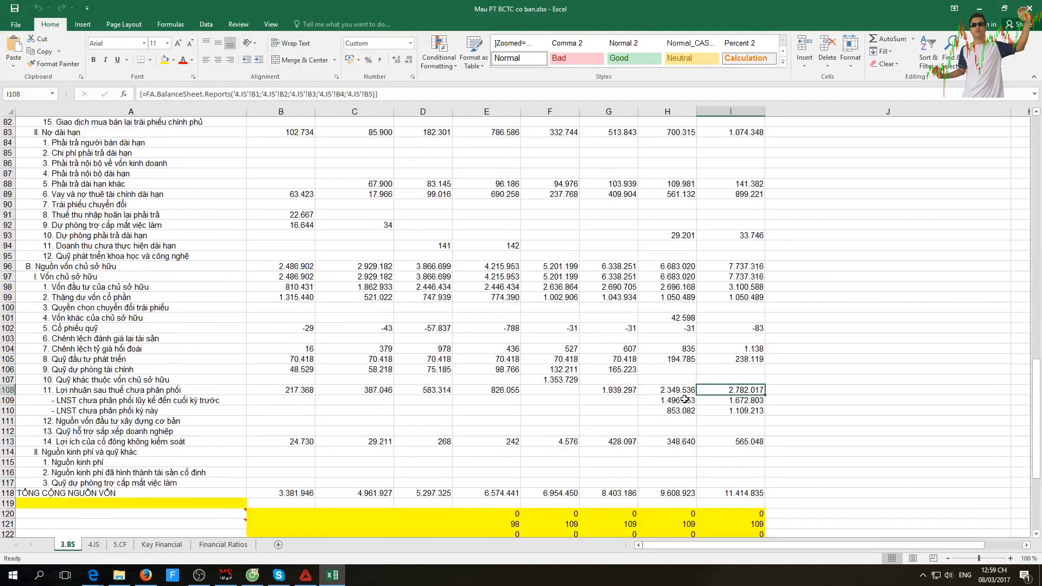
scroll(685, 399, "down", 1)
- Check the 2016 Cash Flow from Operations and Free Cash Flow on the Key Financial sheet
left_click(184, 546)
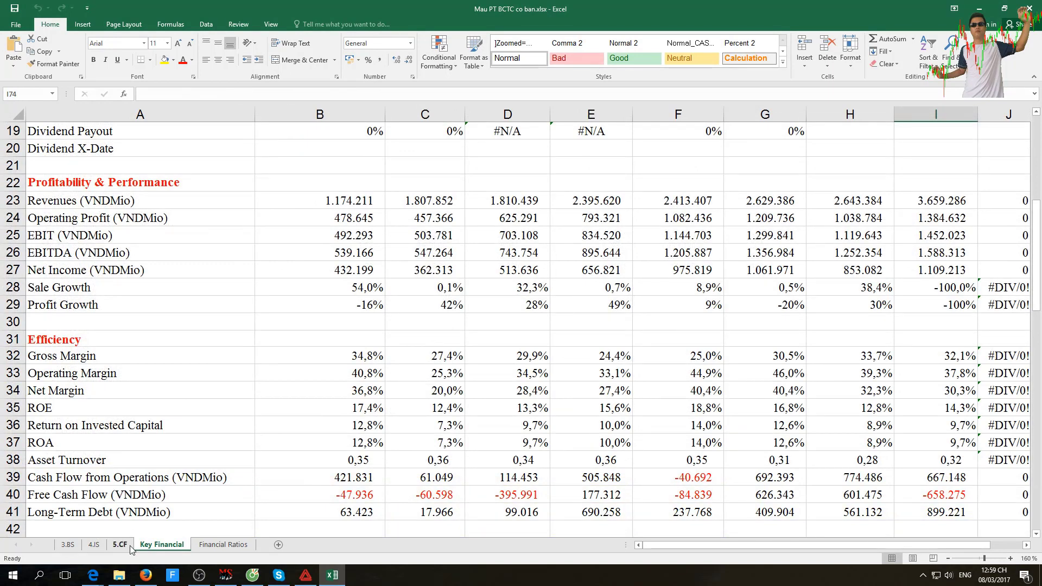
scroll(631, 303, "down", 4)
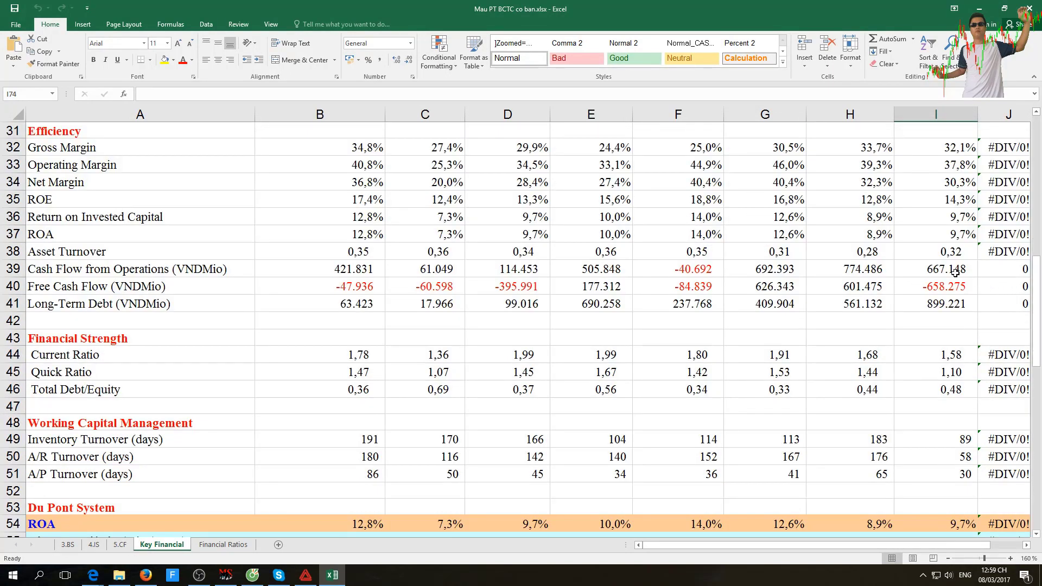
left_click(955, 273)
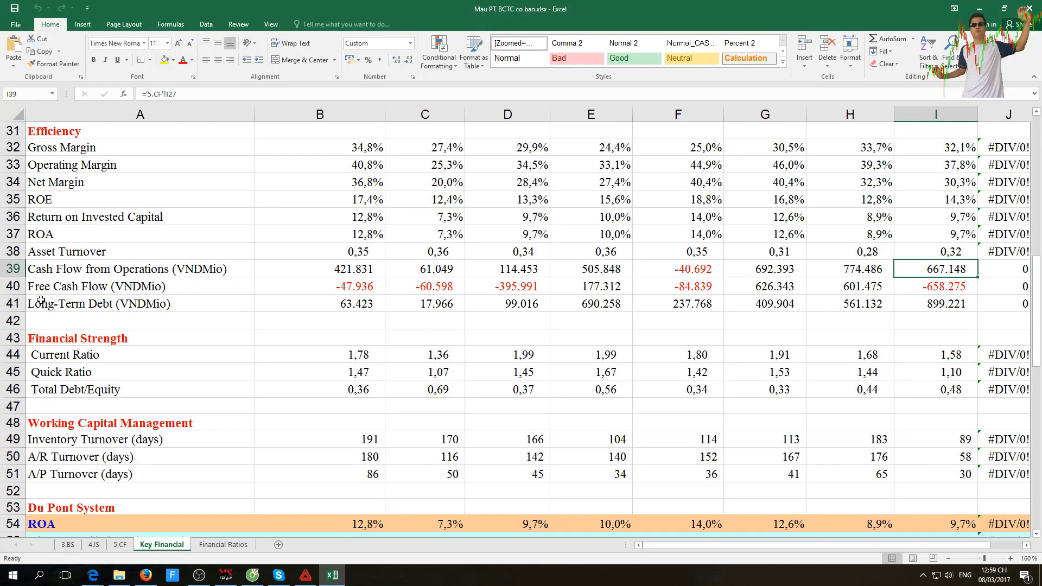
left_click(926, 290)
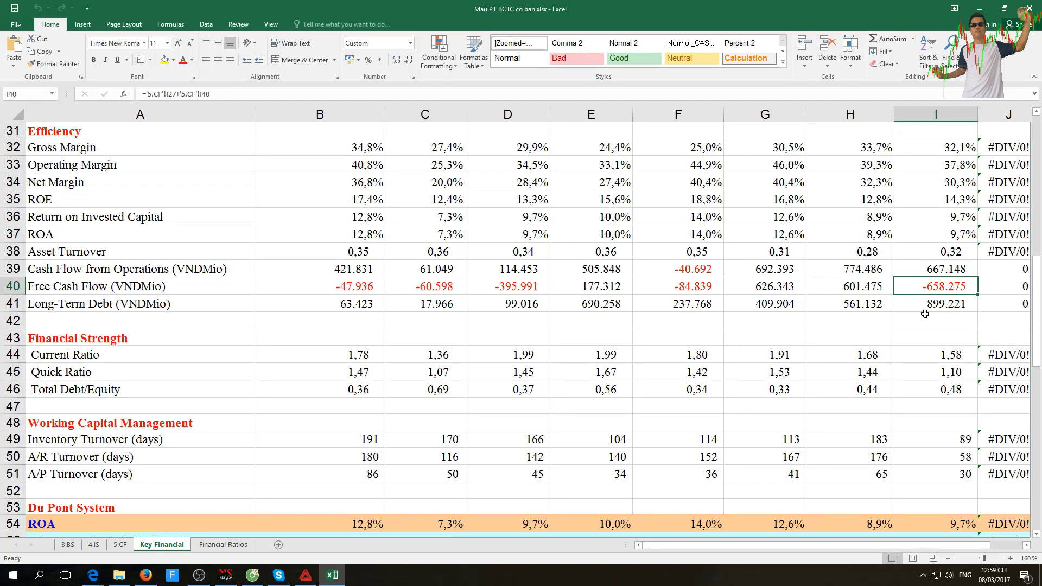
- Compare the 2016 Free Cash Flow with the 2016 Long-Term Debt in the Efficiency section
left_click(914, 302)
left_click(914, 292)
left_click(929, 309)
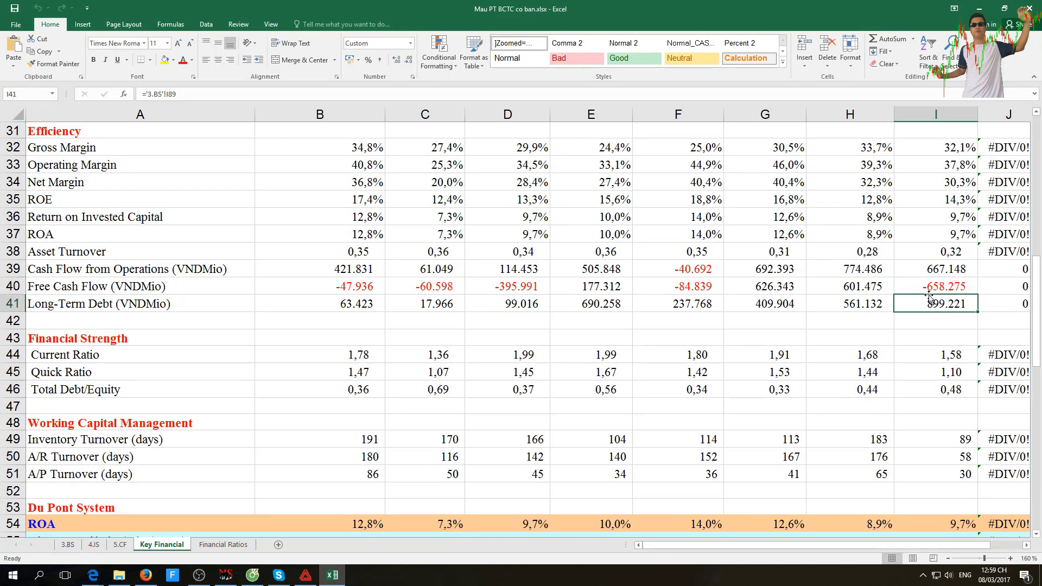
left_click(908, 286)
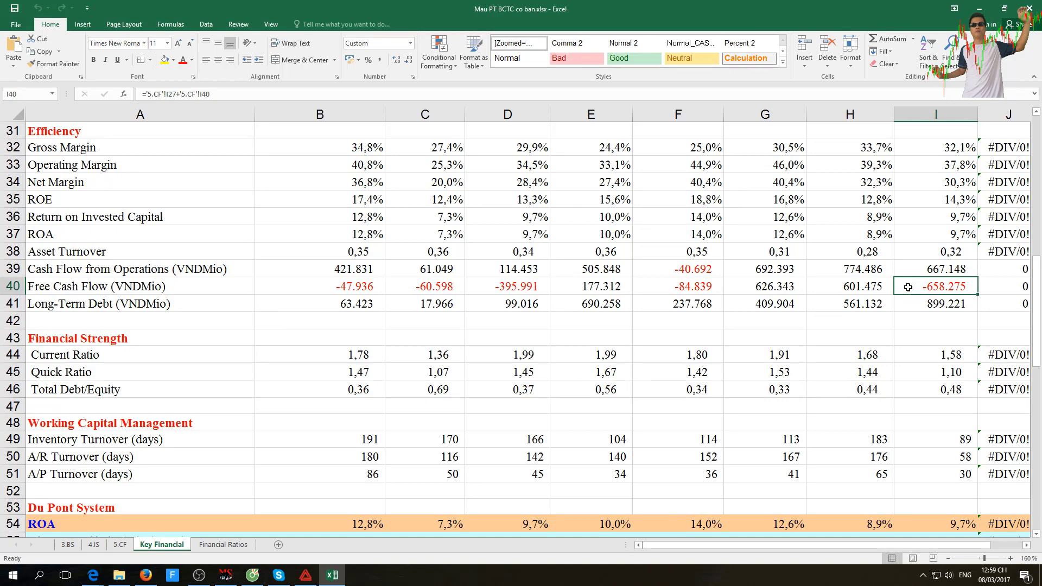
left_click(907, 303)
left_click(908, 287)
left_click(903, 306)
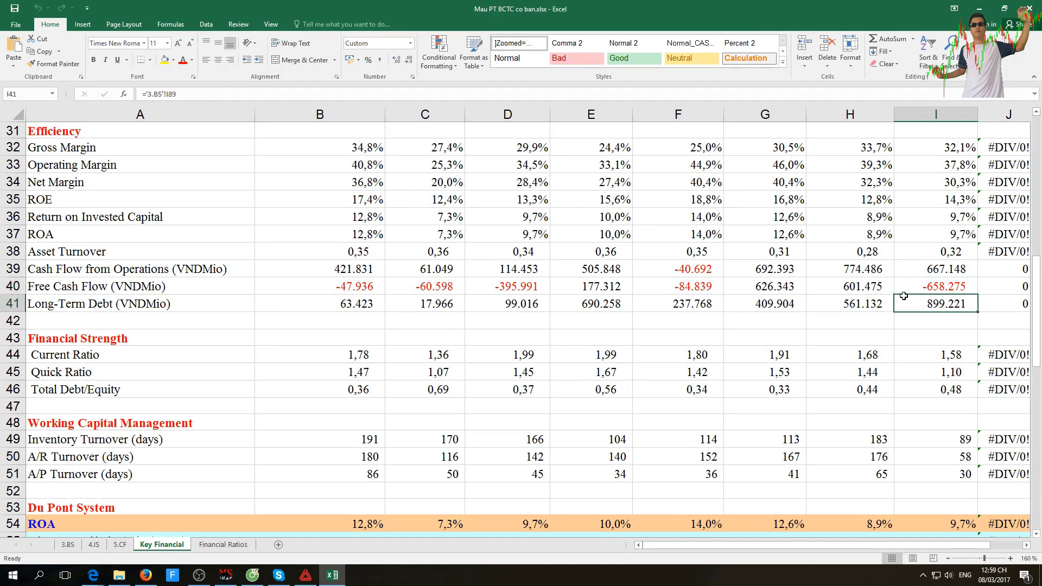
left_click(905, 288)
left_click(904, 305)
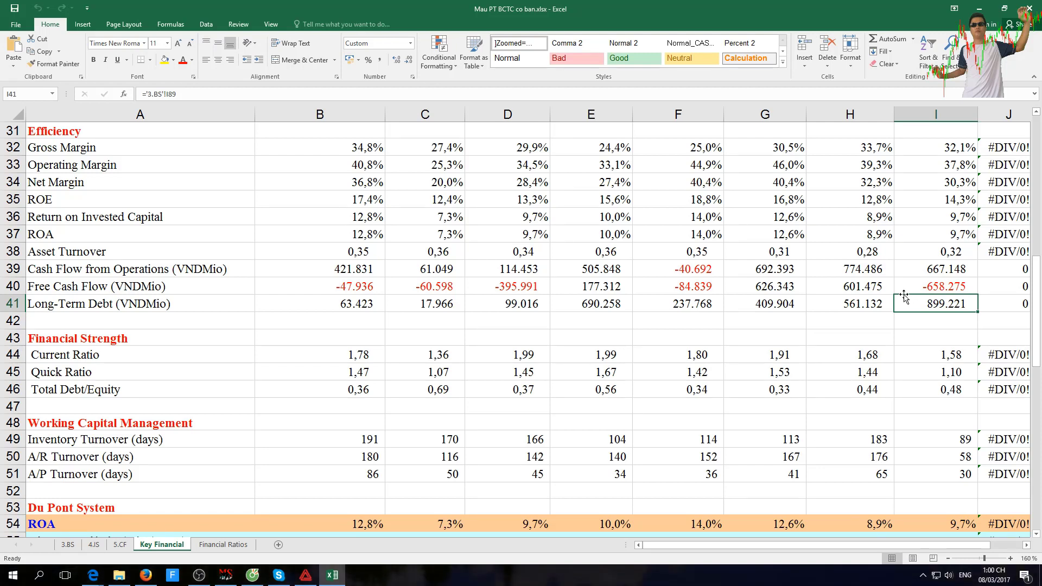
left_click(900, 284)
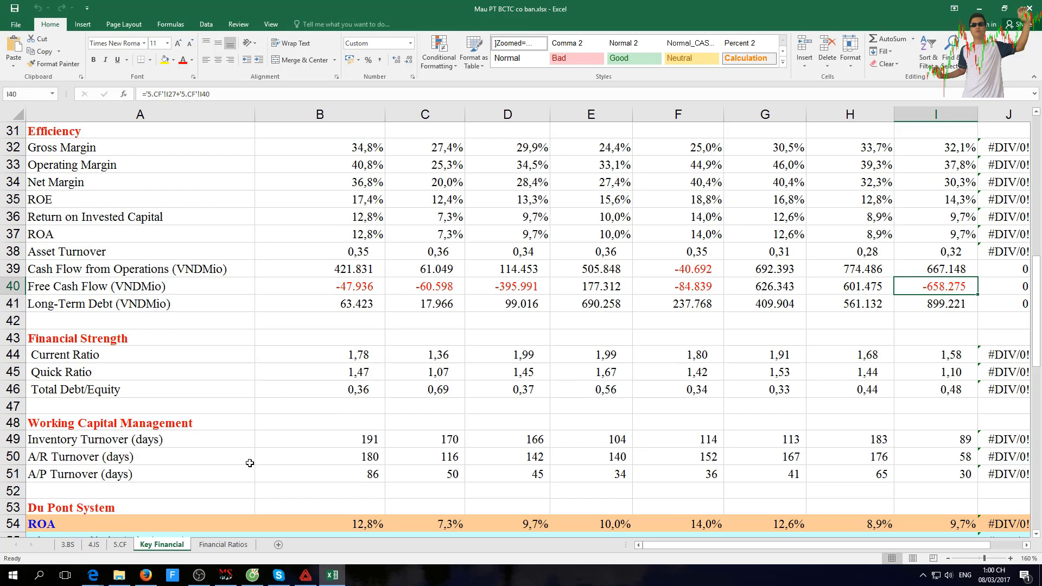
- Review the remaining Key Financial sections, from Financial Strength and Du Pont through growth and capital structure to the Z Score
scroll(258, 457, "down", 2)
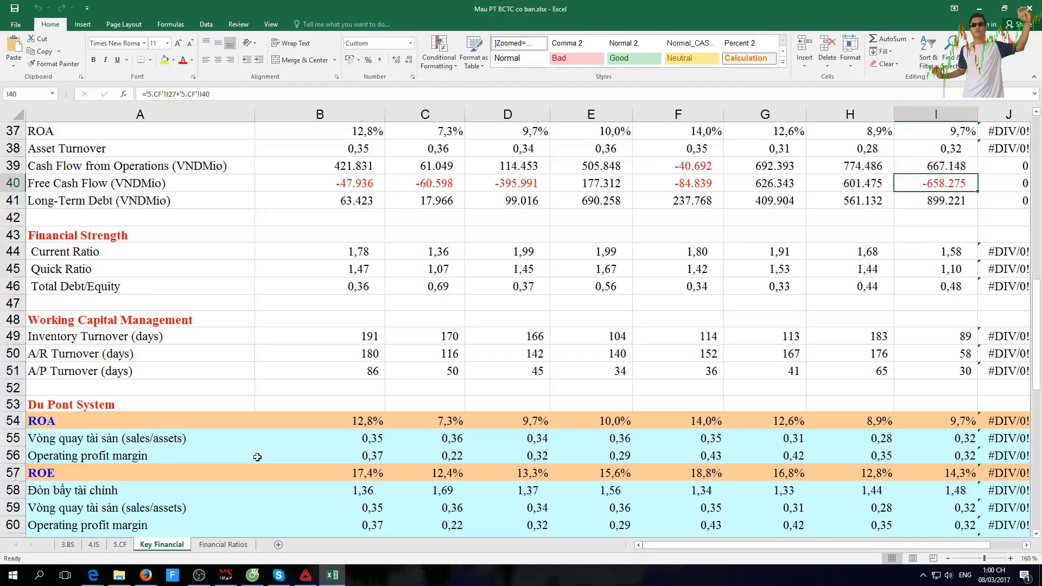
scroll(257, 457, "down", 2)
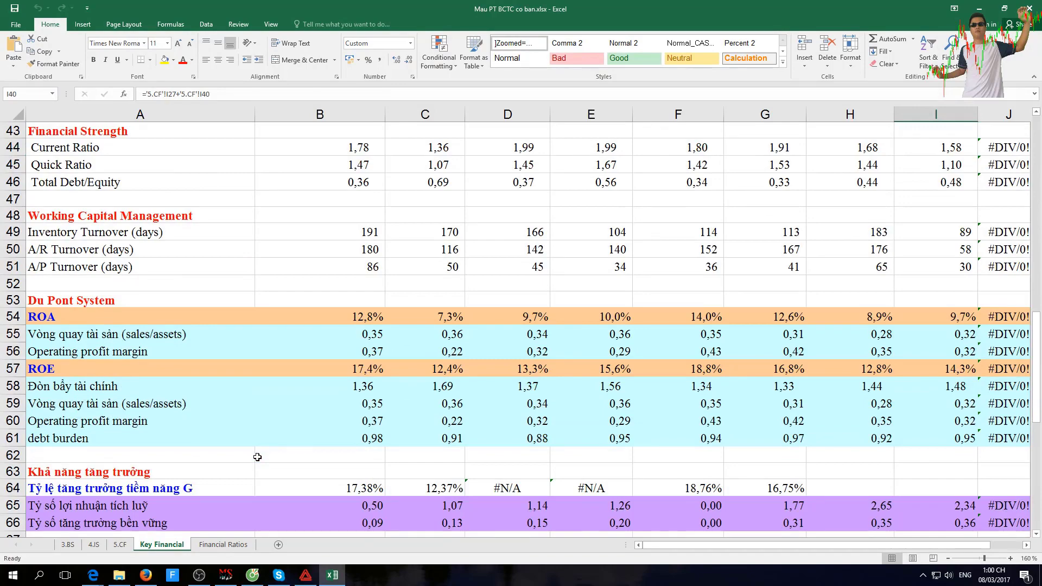
scroll(257, 457, "down", 8)
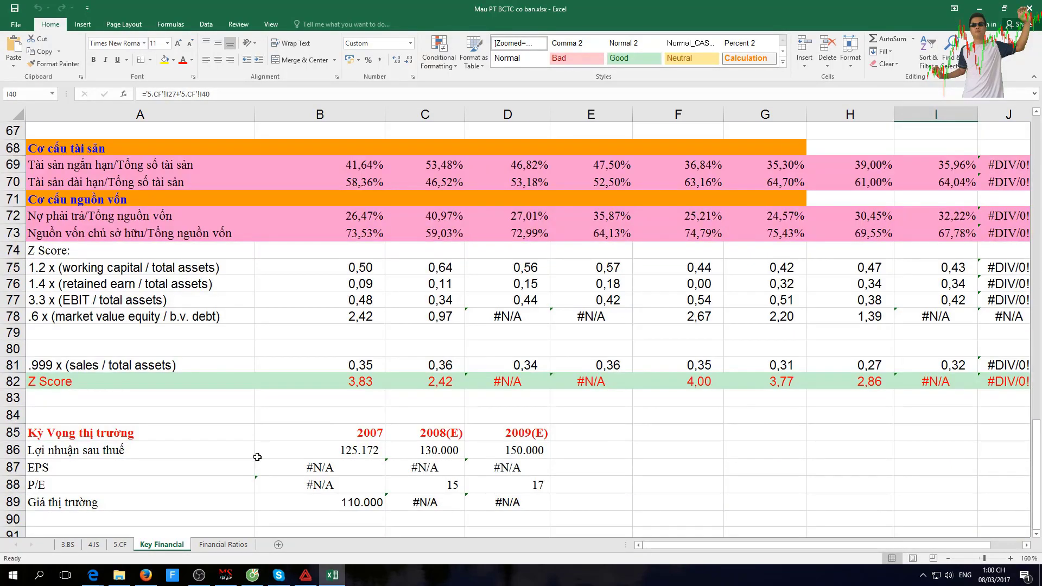
scroll(258, 457, "up", 2)
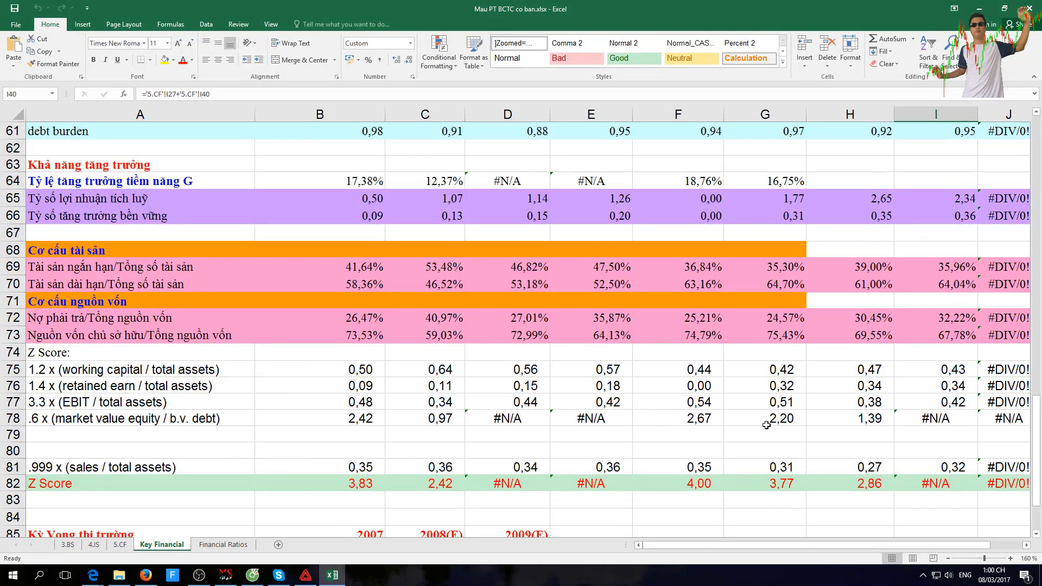